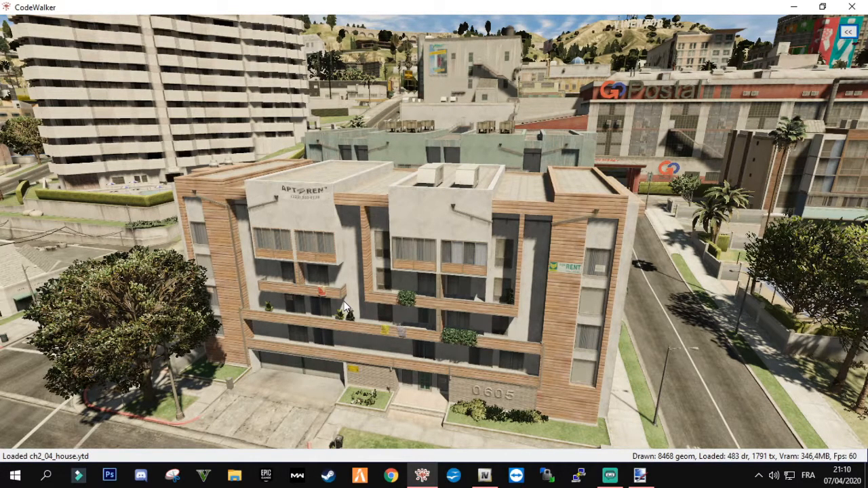
Set the DLC level to mpchristmas2018 and enable DLC content for the world view
{"action": "left_click_drag", "start_coordinate": [433, 255], "coordinate": [225, 216]}
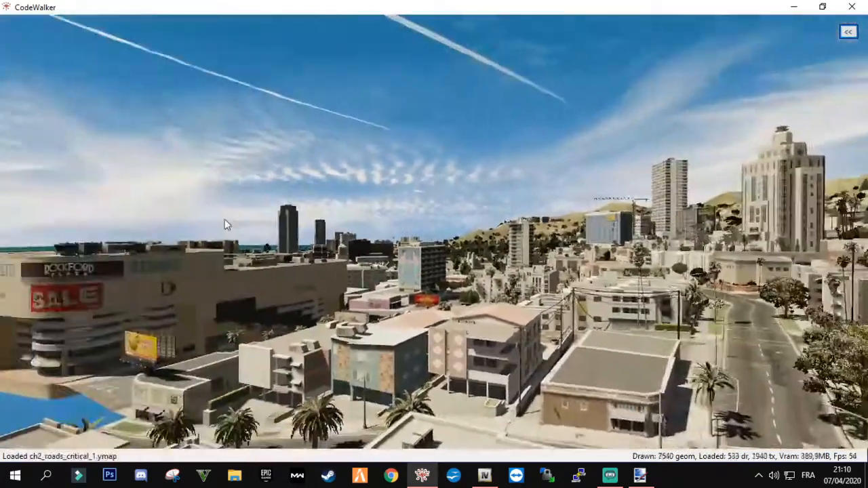
{"action": "left_click", "coordinate": [848, 34]}
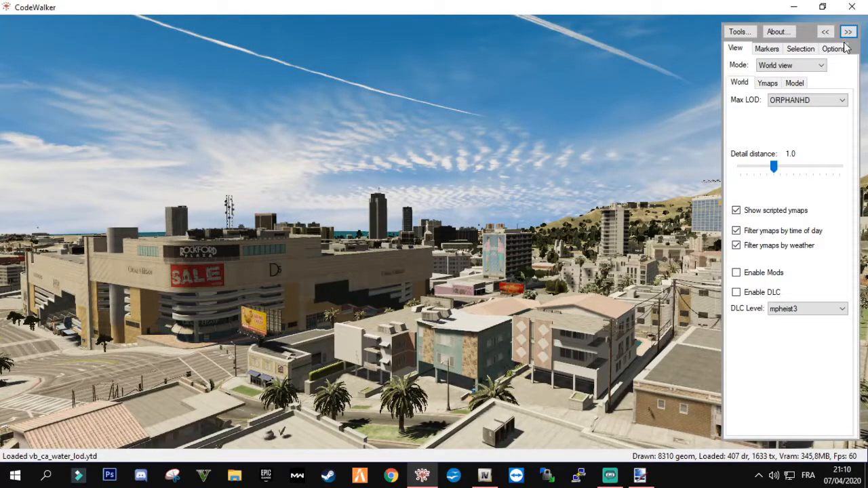
{"action": "left_click", "coordinate": [793, 308]}
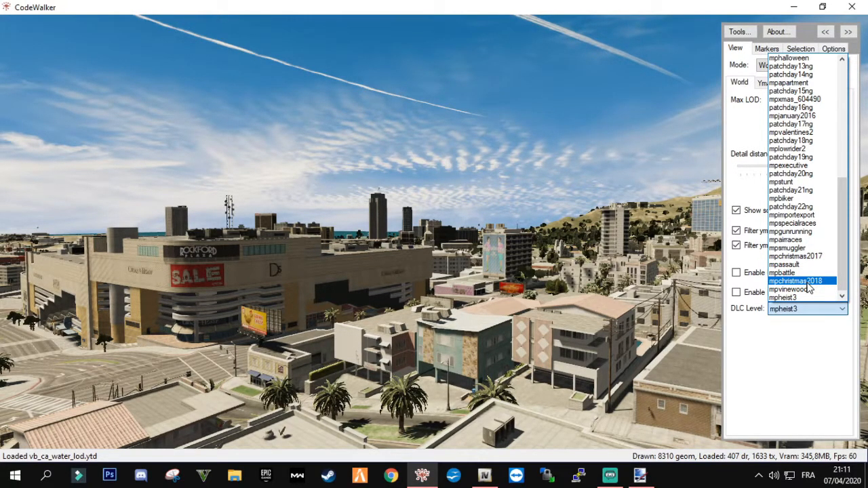
{"action": "left_click", "coordinate": [800, 280]}
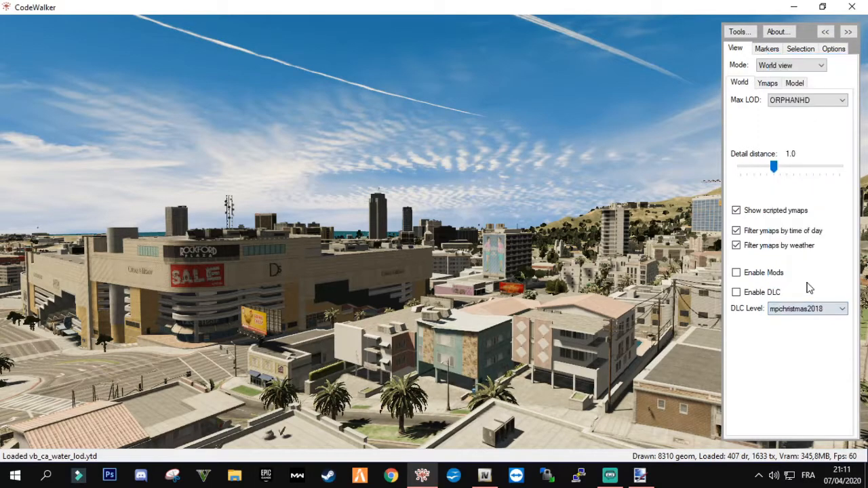
{"action": "left_click", "coordinate": [737, 294]}
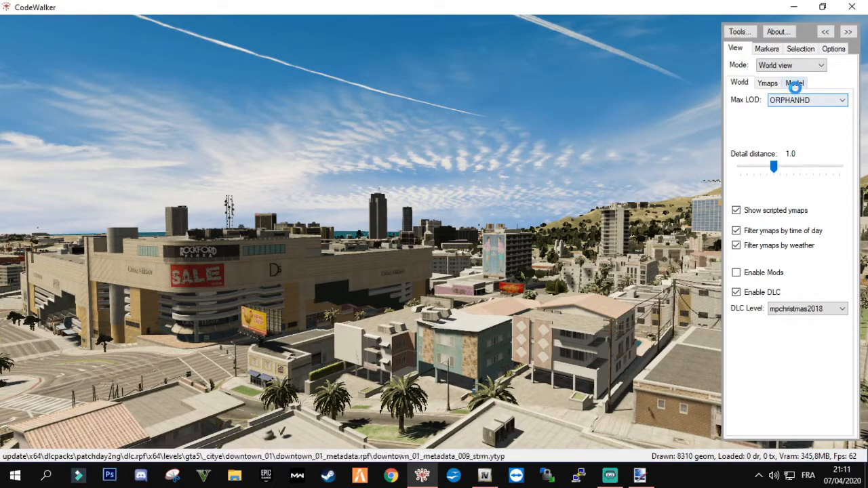
Enable mouse selection in Entity mode and collapse the settings to free the full 3D view
{"action": "left_click", "coordinate": [802, 51]}
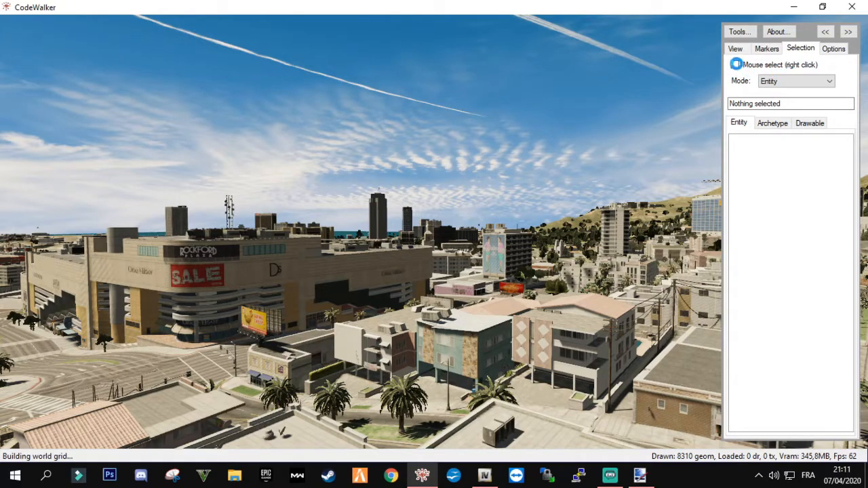
{"action": "left_click", "coordinate": [735, 65]}
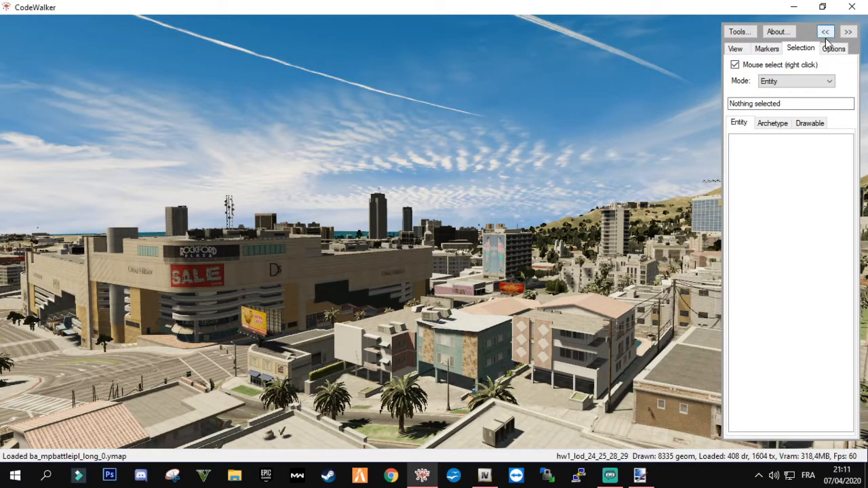
{"action": "left_click", "coordinate": [852, 34]}
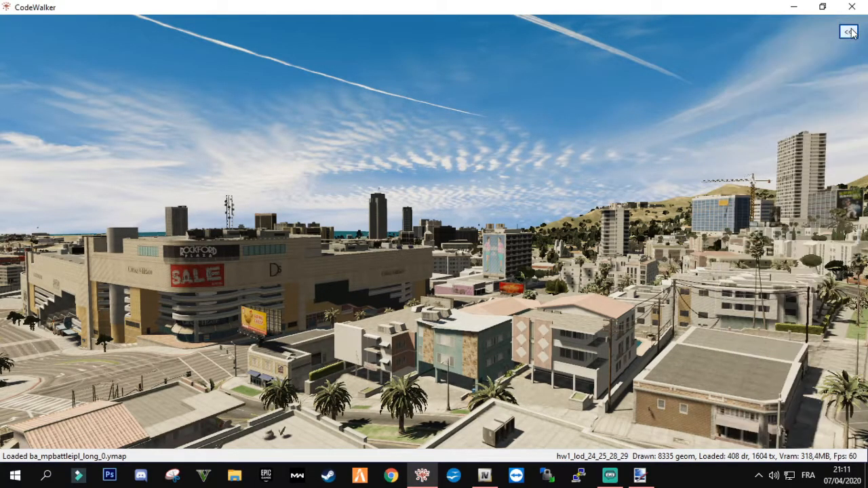
Fly across the city and locate the downtown corner building with the blue billboard on its roof
{"action": "left_click_drag", "start_coordinate": [549, 222], "coordinate": [385, 217]}
{"action": "key", "text": "w"}
{"action": "left_click_drag", "start_coordinate": [461, 234], "coordinate": [454, 212]}
{"action": "key", "text": "w"}
{"action": "key", "text": "w"}
{"action": "key", "text": "w"}
{"action": "key", "text": "w"}
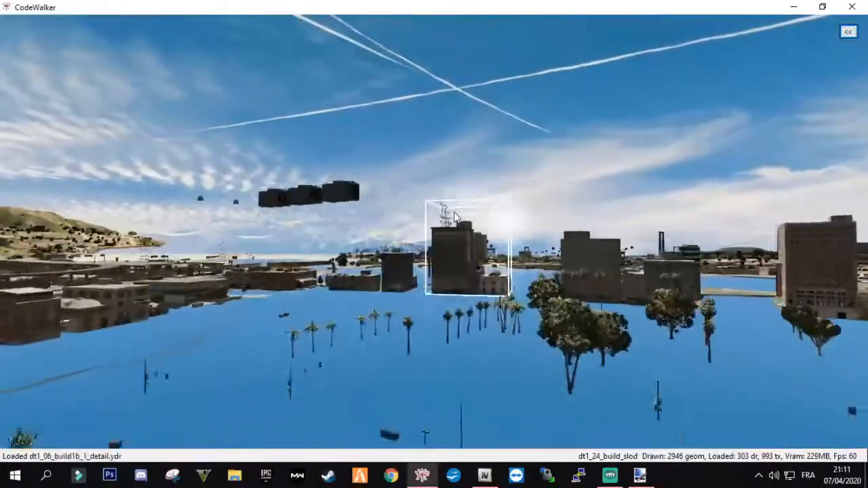
{"action": "key", "text": "w"}
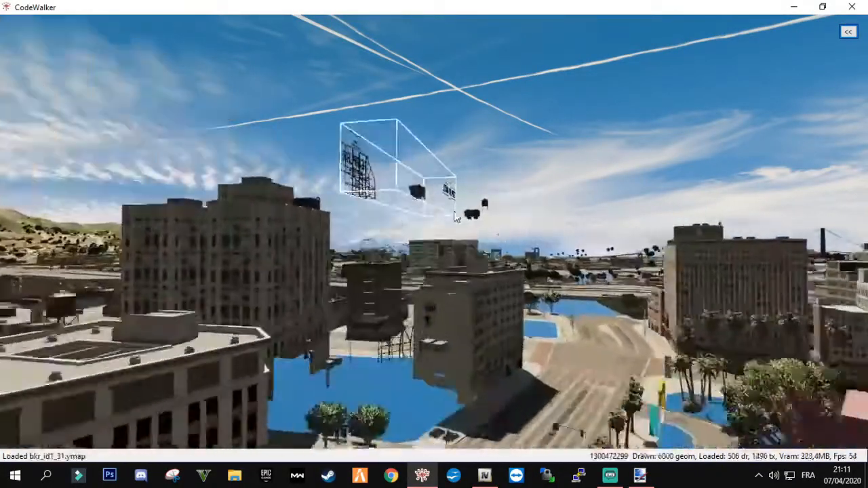
{"action": "key", "text": "w"}
{"action": "left_click_drag", "start_coordinate": [454, 212], "coordinate": [652, 215]}
{"action": "key", "text": "w"}
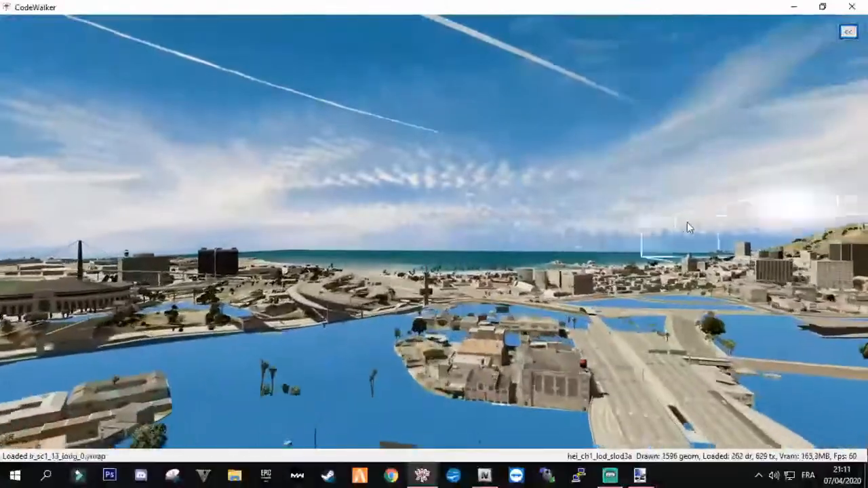
{"action": "key", "text": "w"}
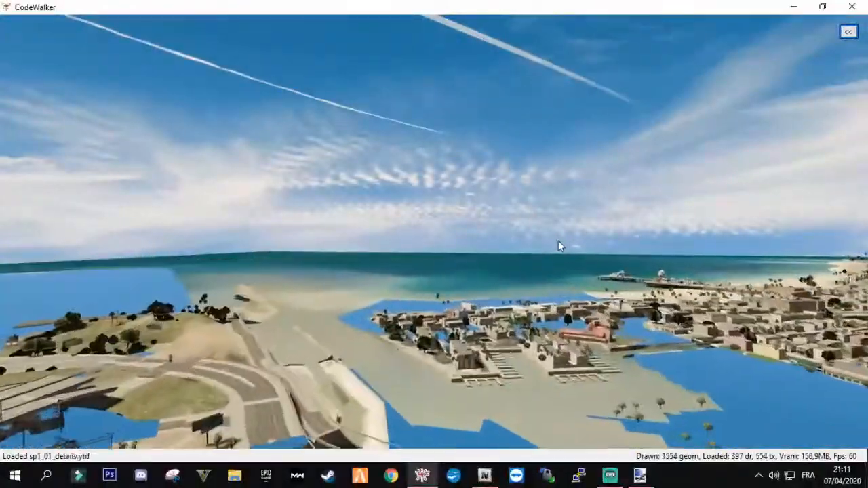
{"action": "left_click_drag", "start_coordinate": [557, 241], "coordinate": [271, 231]}
{"action": "key", "text": "w"}
{"action": "left_click_drag", "start_coordinate": [332, 221], "coordinate": [276, 214]}
{"action": "key", "text": "w"}
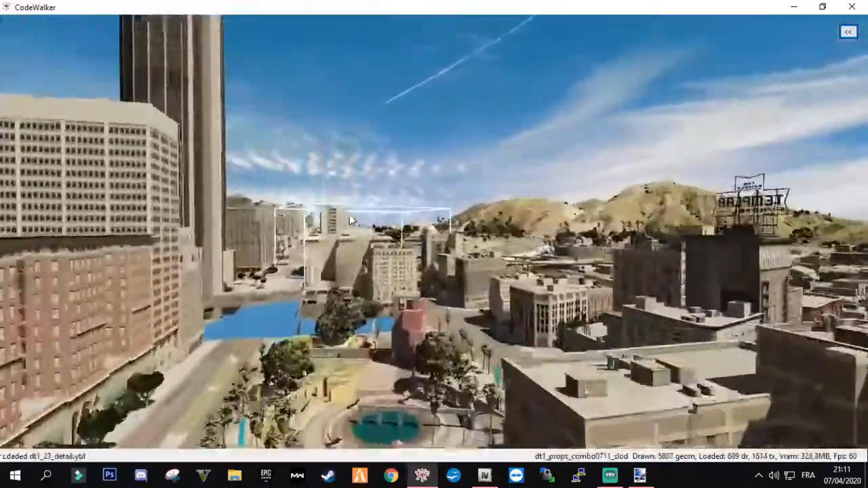
{"action": "key", "text": "w"}
{"action": "left_click_drag", "start_coordinate": [350, 221], "coordinate": [590, 223]}
{"action": "left_click_drag", "start_coordinate": [686, 217], "coordinate": [616, 247]}
{"action": "key", "text": "w"}
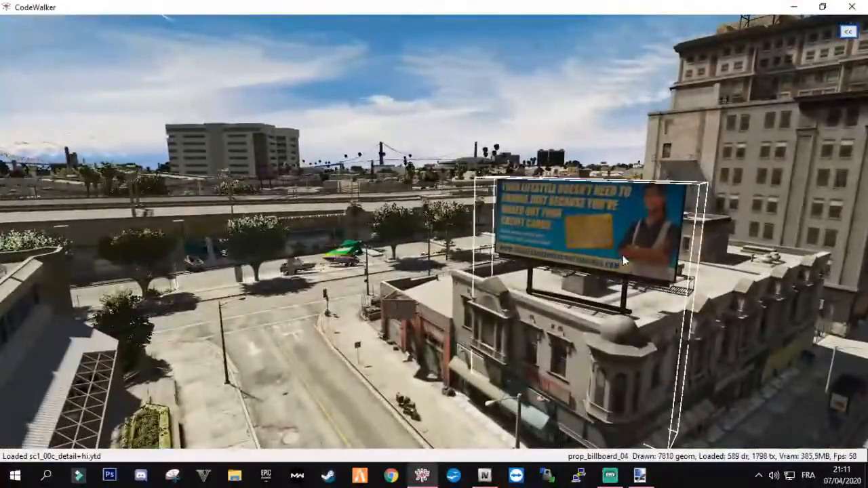
Select the rooftop billboard prop, show the editing tools, and move its frame off the building onto the street
{"action": "left_click_drag", "start_coordinate": [557, 269], "coordinate": [468, 230]}
{"action": "left_click", "coordinate": [457, 215]}
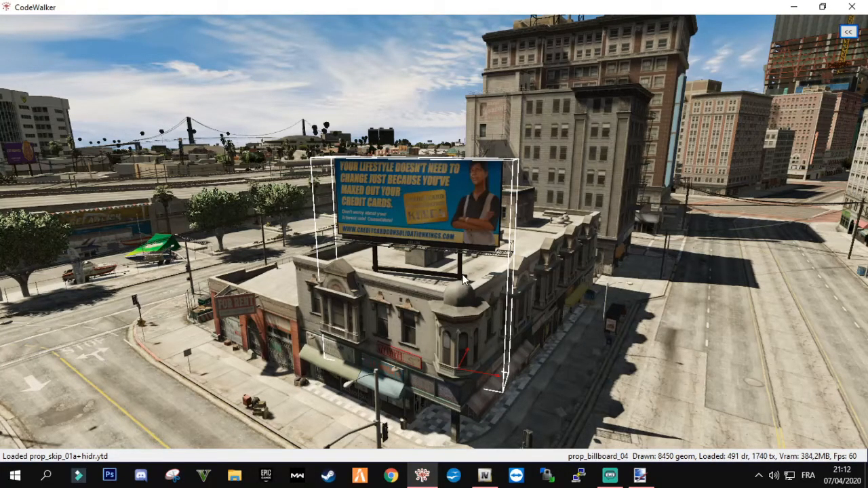
{"action": "key", "text": "t"}
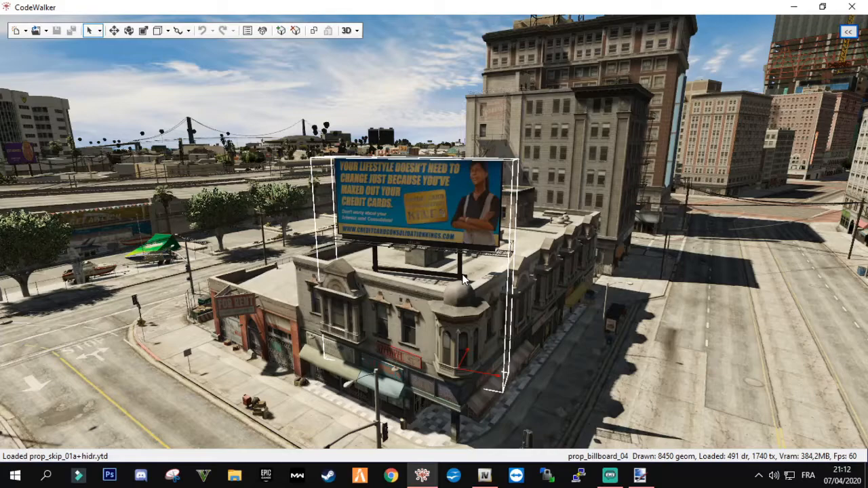
{"action": "left_click", "coordinate": [113, 31]}
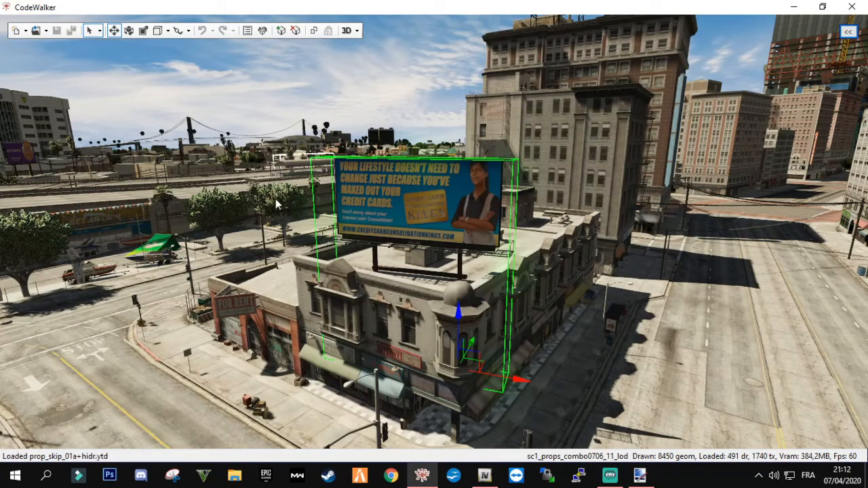
{"action": "left_click_drag", "start_coordinate": [458, 312], "coordinate": [709, 312]}
Move the detail and overlay pieces covering the corner building out onto the street to expose the main model
{"action": "left_click", "coordinate": [511, 290]}
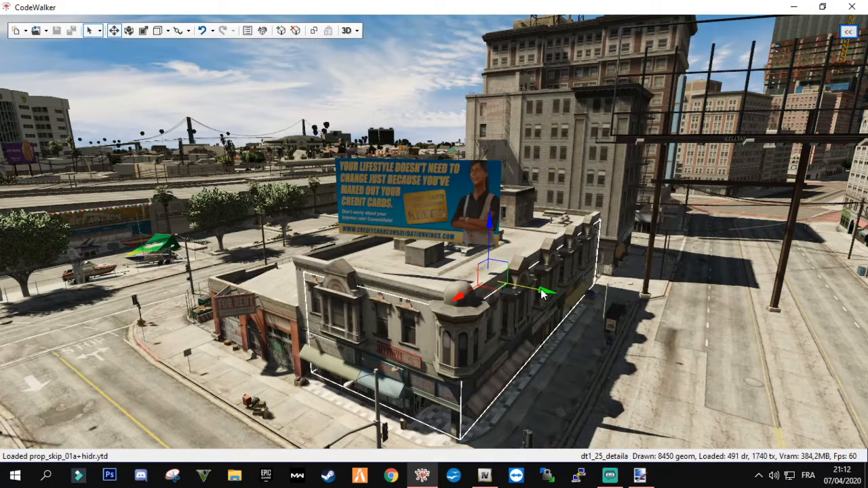
{"action": "left_click_drag", "start_coordinate": [545, 292], "coordinate": [837, 350]}
{"action": "right_click", "coordinate": [443, 317]}
{"action": "left_click_drag", "start_coordinate": [486, 267], "coordinate": [858, 276]}
{"action": "left_click", "coordinate": [449, 291]}
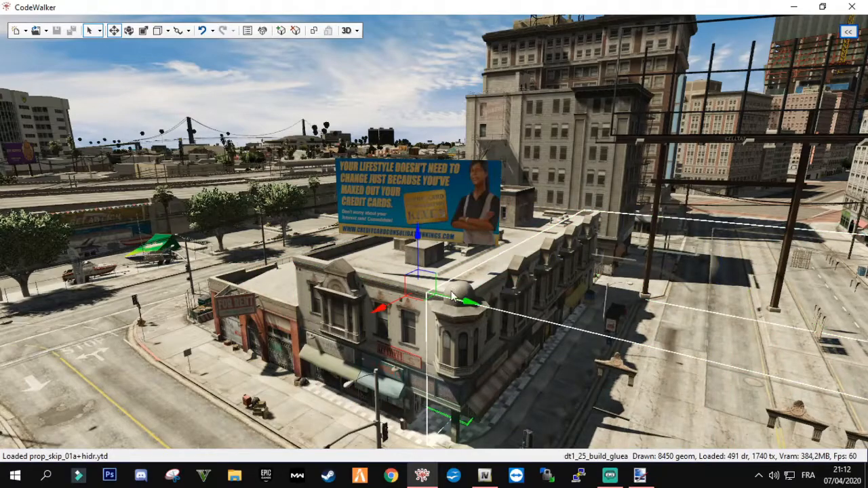
{"action": "left_click_drag", "start_coordinate": [467, 307], "coordinate": [779, 378]}
{"action": "right_click", "coordinate": [432, 283]}
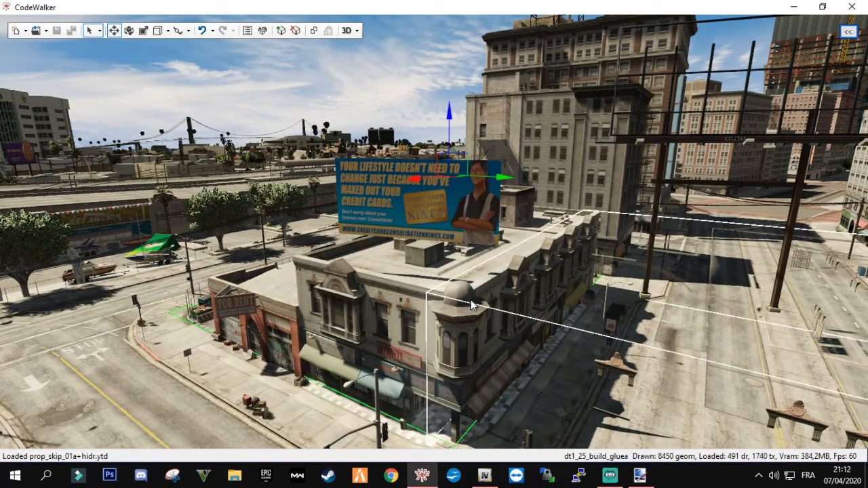
{"action": "left_click_drag", "start_coordinate": [500, 178], "coordinate": [765, 189]}
{"action": "right_click", "coordinate": [444, 290]}
Select the main corner building, shift it aside to check the model, and move it roughly back into place
{"action": "right_click", "coordinate": [387, 286]}
{"action": "left_click_drag", "start_coordinate": [506, 181], "coordinate": [336, 143]}
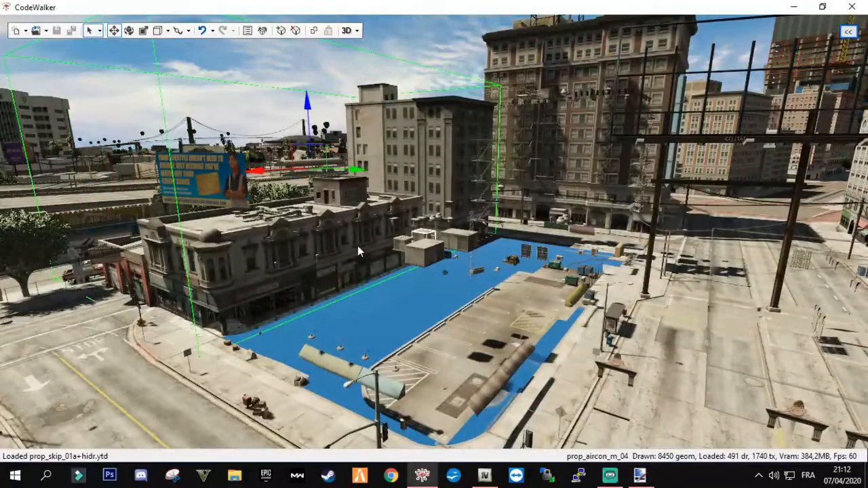
{"action": "left_click_drag", "start_coordinate": [317, 165], "coordinate": [493, 162]}
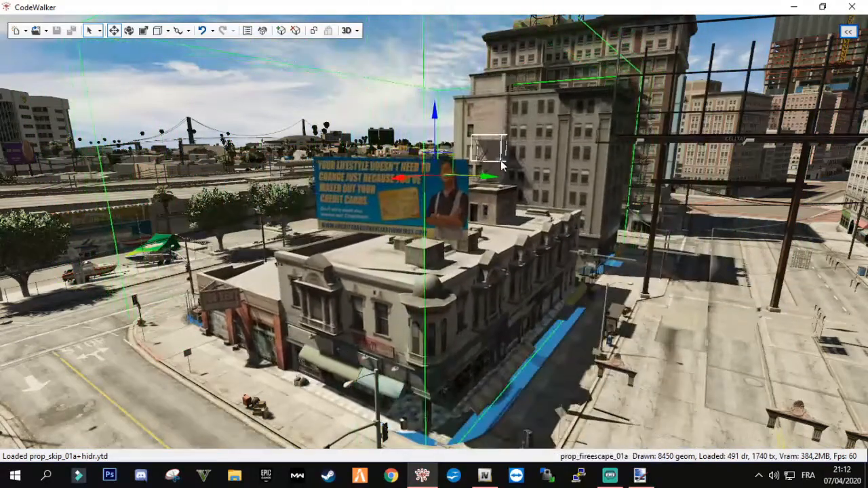
Open the selected building's info, copy its entity name dt1_25_build, and minimize the CodeWalker windows
{"action": "left_click", "coordinate": [248, 34]}
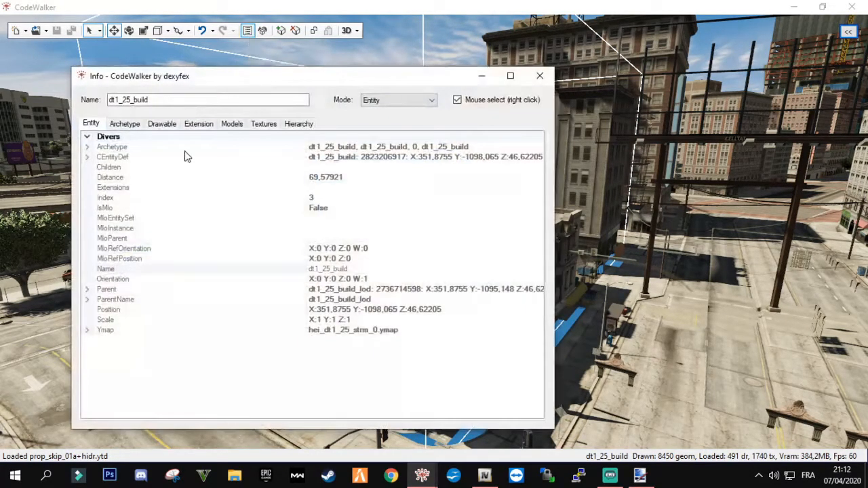
{"action": "left_click", "coordinate": [358, 269]}
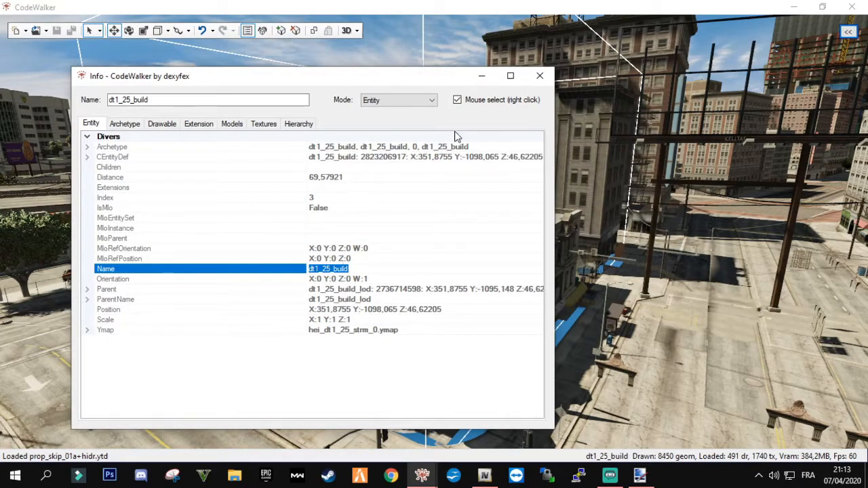
{"action": "left_click", "coordinate": [488, 77]}
{"action": "left_click", "coordinate": [793, 7]}
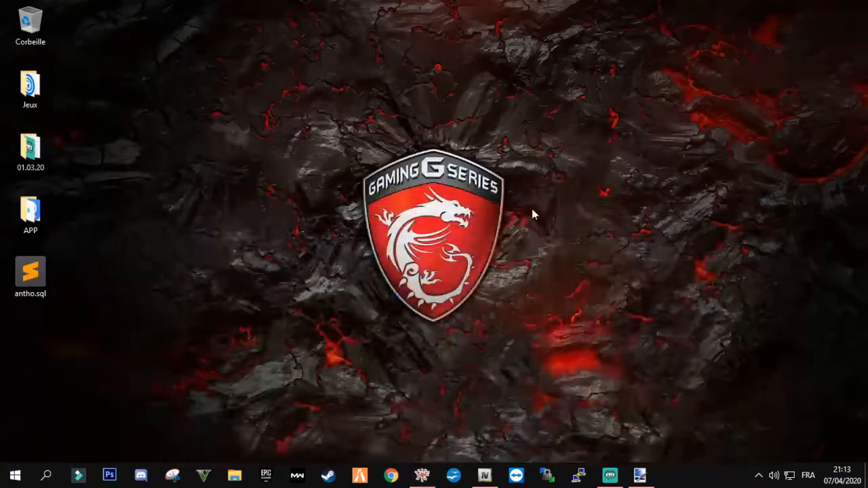
Switch to OpenIV, return to the GTA V root folder, and turn edit mode off and on again, accepting the warning
{"action": "left_click", "coordinate": [485, 475]}
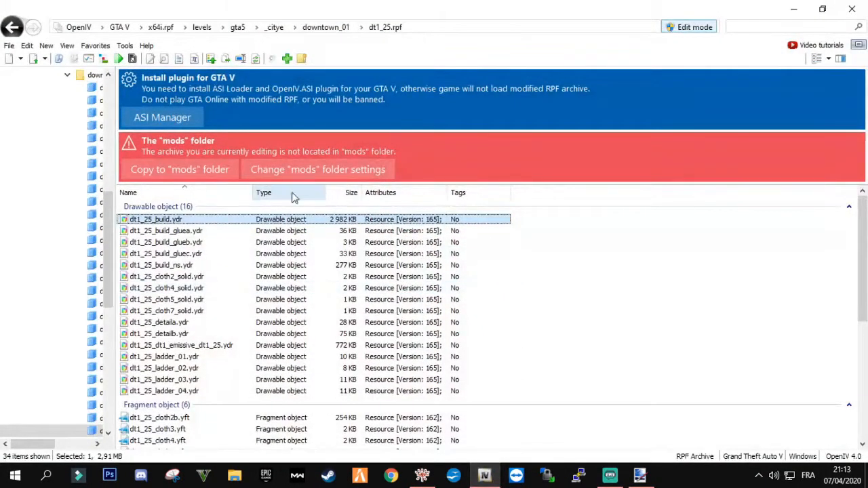
{"action": "left_click", "coordinate": [122, 29]}
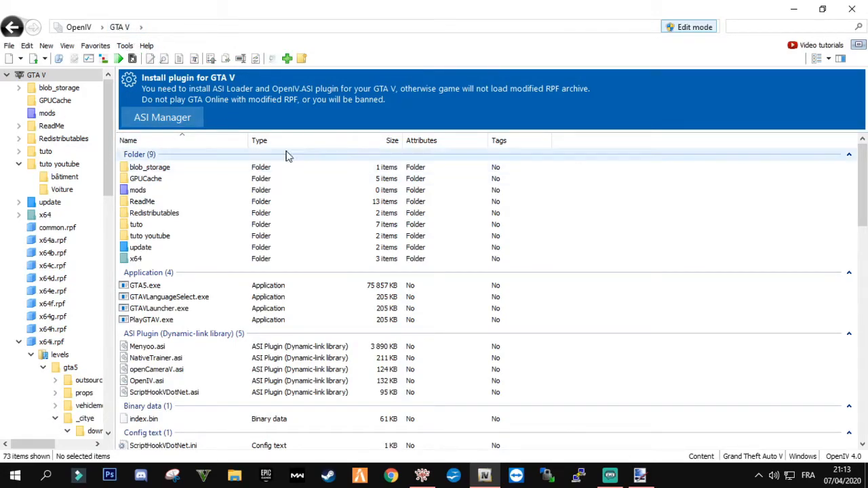
{"action": "left_click", "coordinate": [688, 27]}
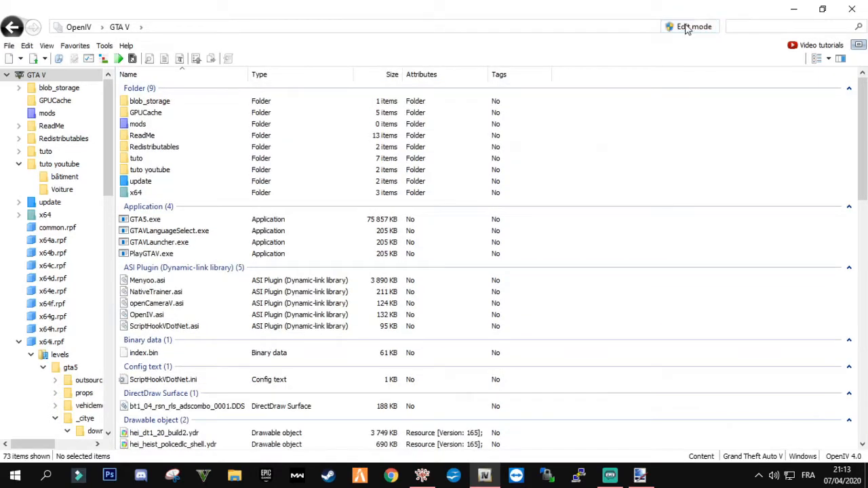
{"action": "left_click", "coordinate": [686, 28]}
{"action": "left_click", "coordinate": [490, 279]}
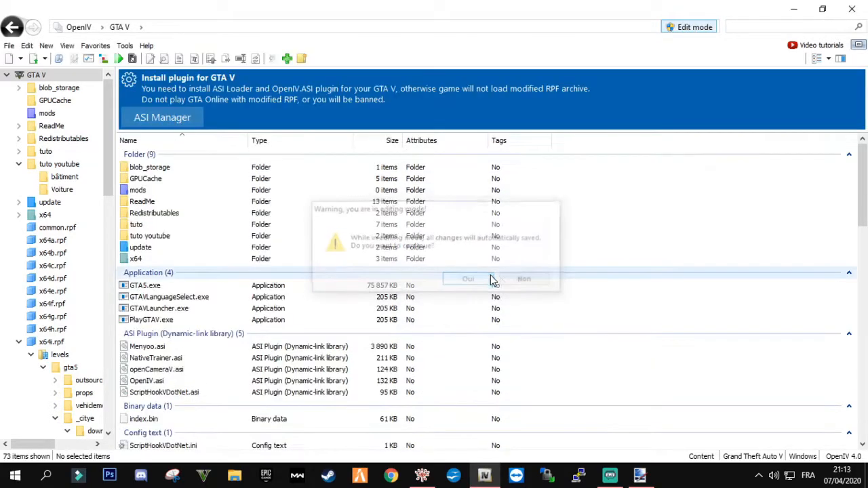
Search all archives for dt1_25_build and look through the matching files
{"action": "left_click", "coordinate": [782, 26]}
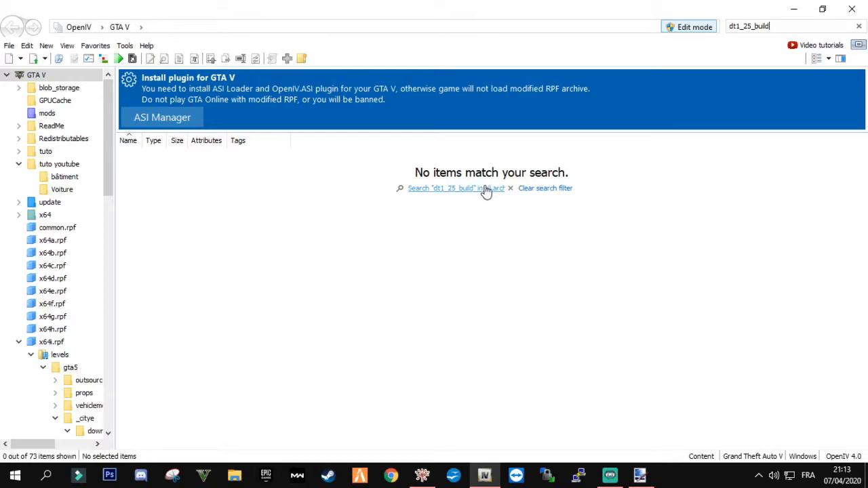
{"action": "left_click", "coordinate": [449, 192]}
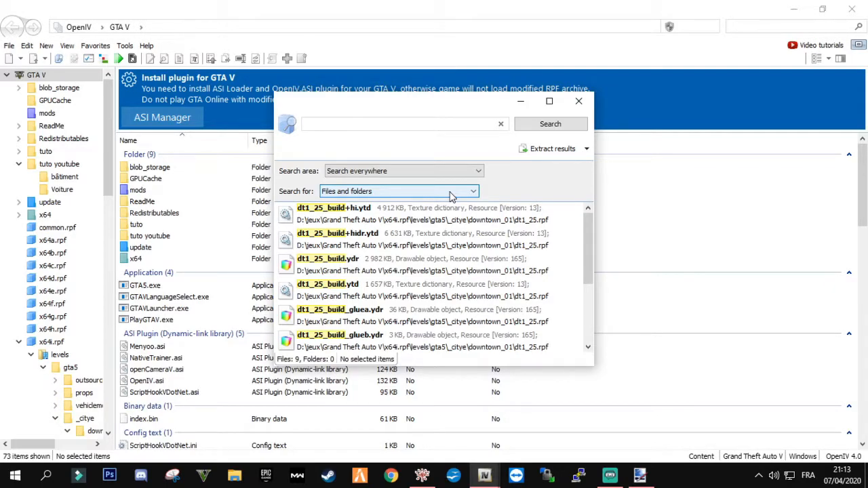
{"action": "scroll", "coordinate": [444, 292], "scroll_direction": "down", "scroll_amount": 4}
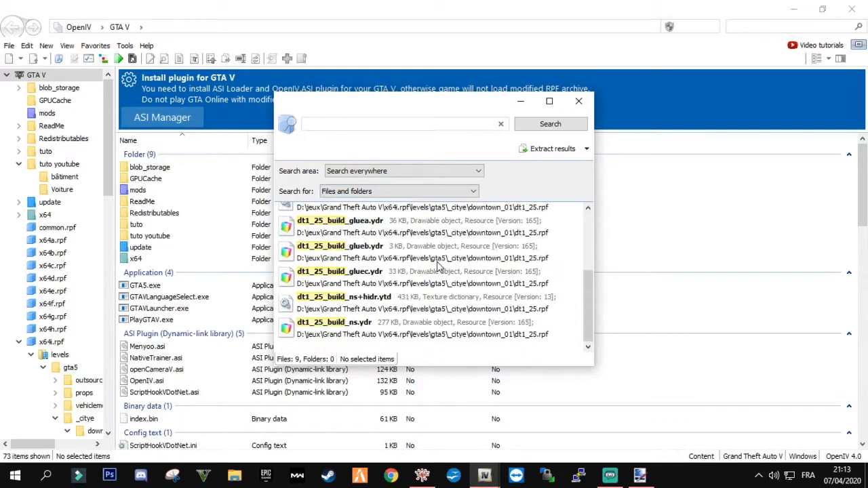
{"action": "scroll", "coordinate": [444, 293], "scroll_direction": "up", "scroll_amount": 4}
{"action": "scroll", "coordinate": [444, 291], "scroll_direction": "down", "scroll_amount": 4}
{"action": "scroll", "coordinate": [444, 271], "scroll_direction": "up", "scroll_amount": 4}
{"action": "scroll", "coordinate": [443, 246], "scroll_direction": "down", "scroll_amount": 4}
{"action": "scroll", "coordinate": [442, 246], "scroll_direction": "up", "scroll_amount": 4}
Open the location of dt1_25_build+hi.ytd in dt1_25.rpf and review the drawable and texture dictionary files there
{"action": "double_click", "coordinate": [342, 214]}
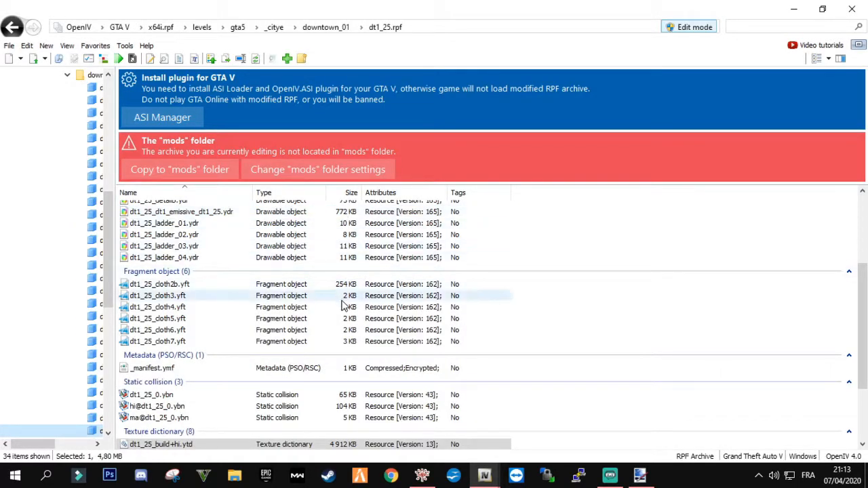
{"action": "scroll", "coordinate": [293, 356], "scroll_direction": "down", "scroll_amount": 3}
{"action": "scroll", "coordinate": [290, 356], "scroll_direction": "up", "scroll_amount": 1}
{"action": "scroll", "coordinate": [267, 350], "scroll_direction": "down", "scroll_amount": 1}
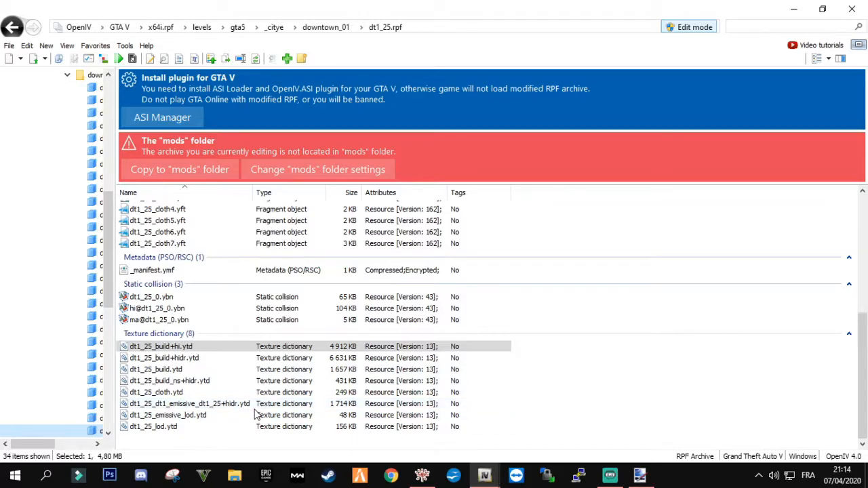
{"action": "scroll", "coordinate": [261, 405], "scroll_direction": "up", "scroll_amount": 7}
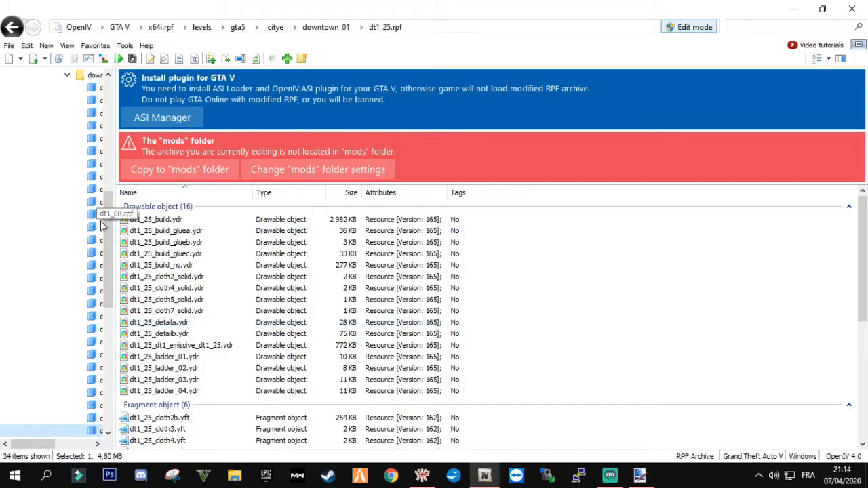
Open dt1_25_build.ydr in the model viewer, inspect the buildings and the rooftop billboard from several angles, and close the viewer
{"action": "double_click", "coordinate": [154, 220]}
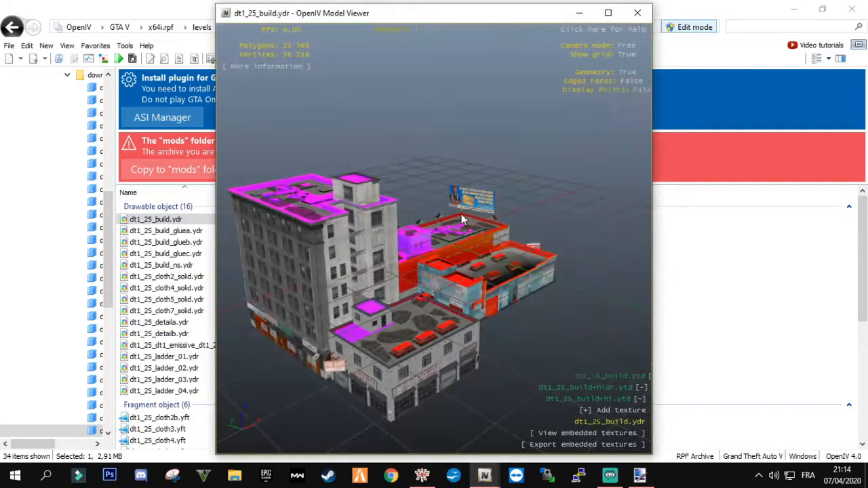
{"action": "middle_click_drag", "start_coordinate": [462, 219], "coordinate": [442, 203]}
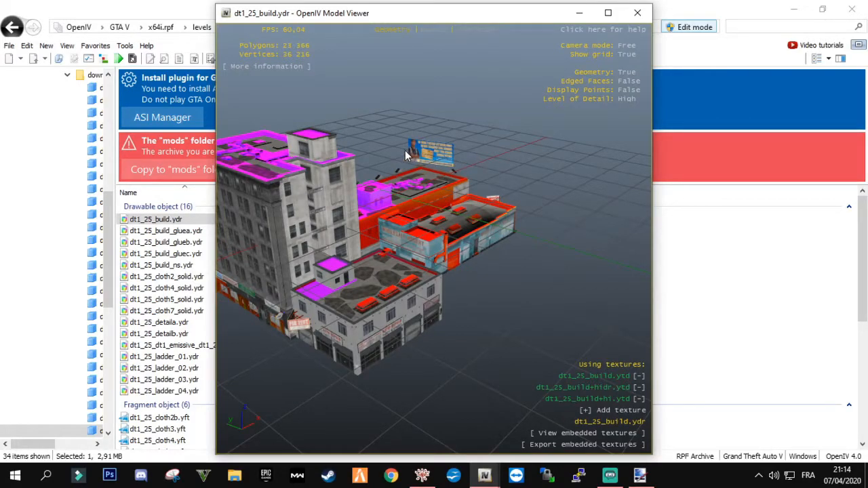
{"action": "mouse_move", "coordinate": [427, 232]}
{"action": "middle_mouse_down"}
{"action": "mouse_move", "coordinate": [448, 187]}
{"action": "mouse_move", "coordinate": [432, 224]}
{"action": "middle_mouse_up"}
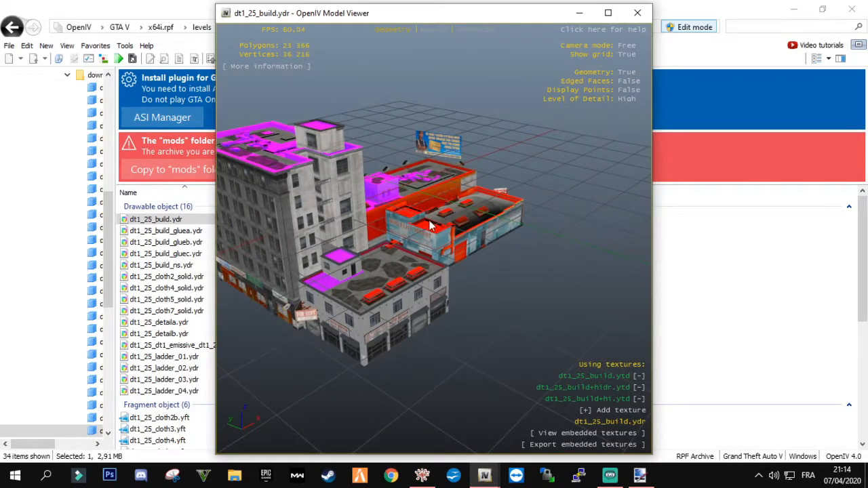
{"action": "left_click_drag", "start_coordinate": [423, 254], "coordinate": [447, 217]}
{"action": "scroll", "coordinate": [446, 219], "scroll_direction": "up", "scroll_amount": 2}
{"action": "scroll", "coordinate": [444, 221], "scroll_direction": "up", "scroll_amount": 5}
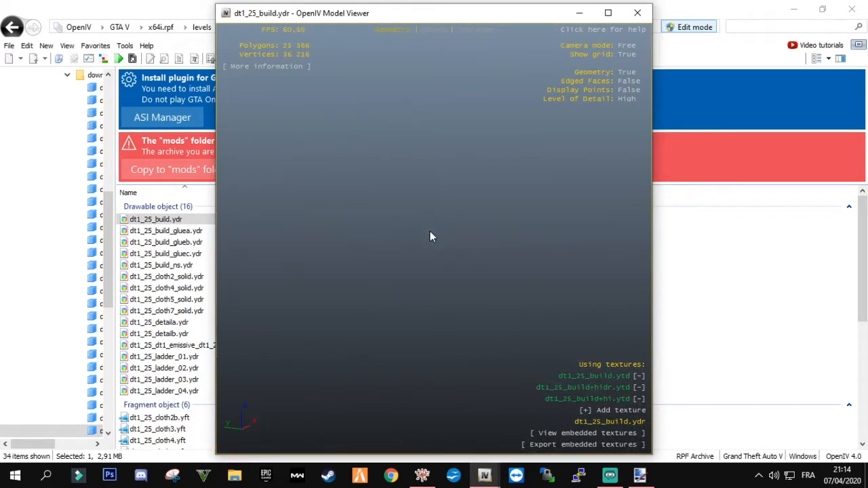
{"action": "left_click_drag", "start_coordinate": [396, 234], "coordinate": [447, 280]}
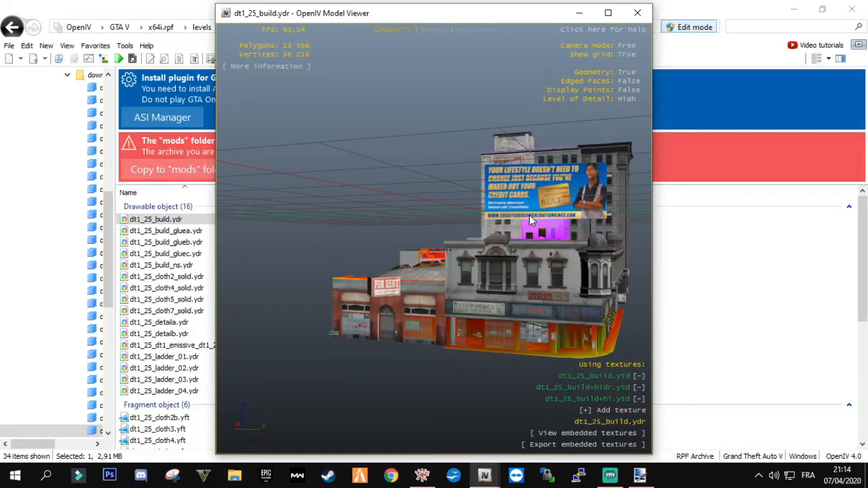
{"action": "left_click", "coordinate": [638, 13]}
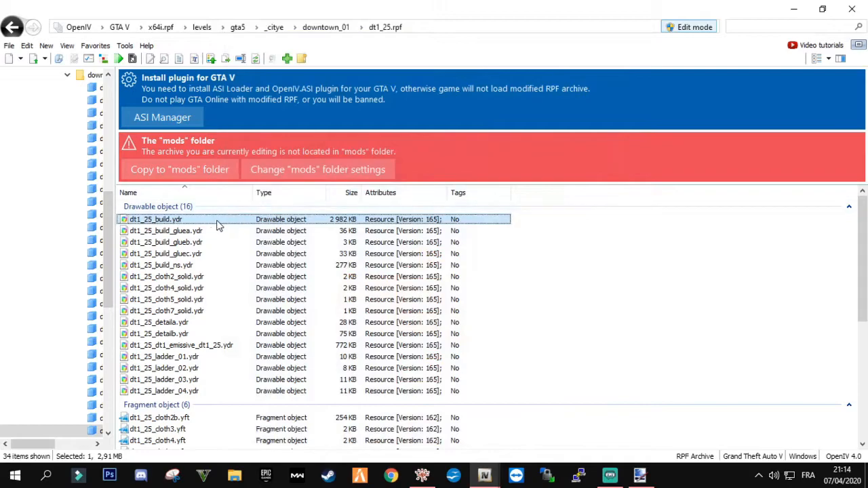
Export dt1_25_build.ydr to openFormats (.odr) with the Desktop (Bureau) as destination folder
{"action": "right_click", "coordinate": [201, 224]}
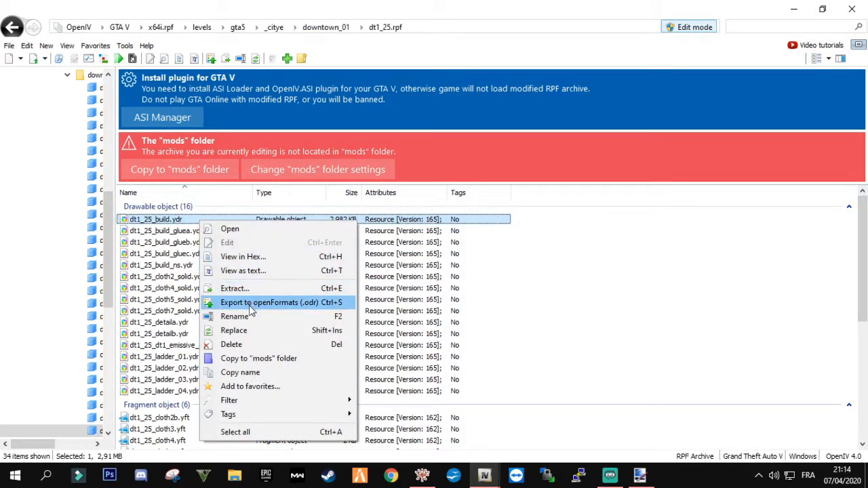
{"action": "left_click", "coordinate": [251, 303]}
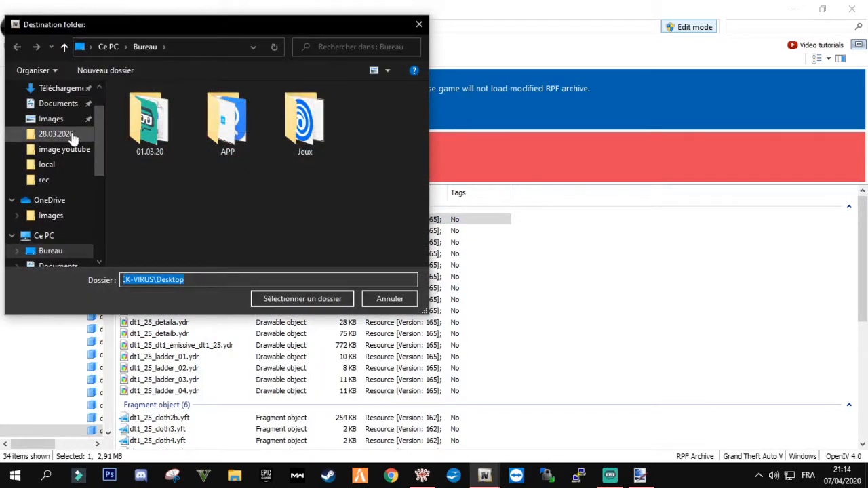
{"action": "scroll", "coordinate": [54, 134], "scroll_direction": "up", "scroll_amount": 1}
{"action": "left_click", "coordinate": [50, 114]}
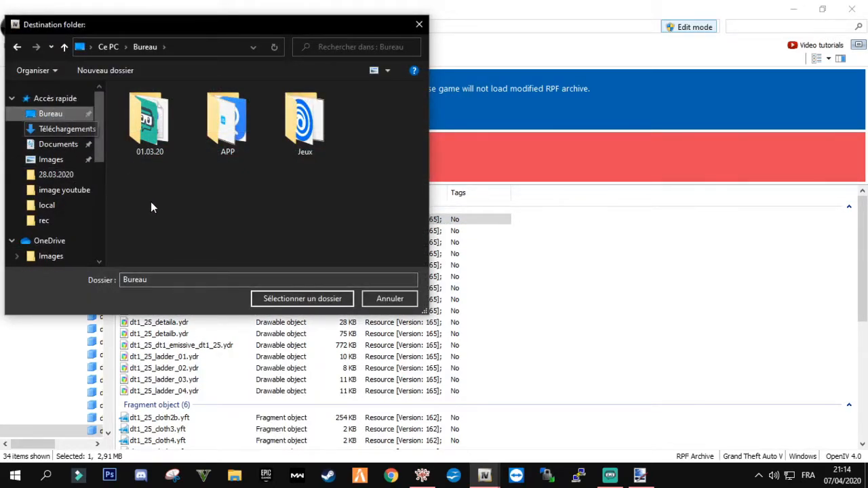
{"action": "left_click", "coordinate": [299, 299]}
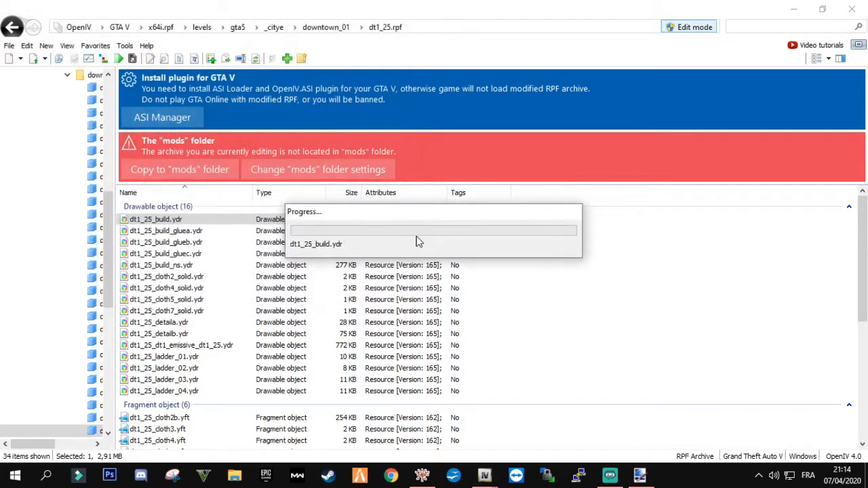
Clear the OpenIV windows from view and move the exported dt1_25_build folder and .odr file to the middle of the desktop
{"action": "left_click", "coordinate": [793, 12]}
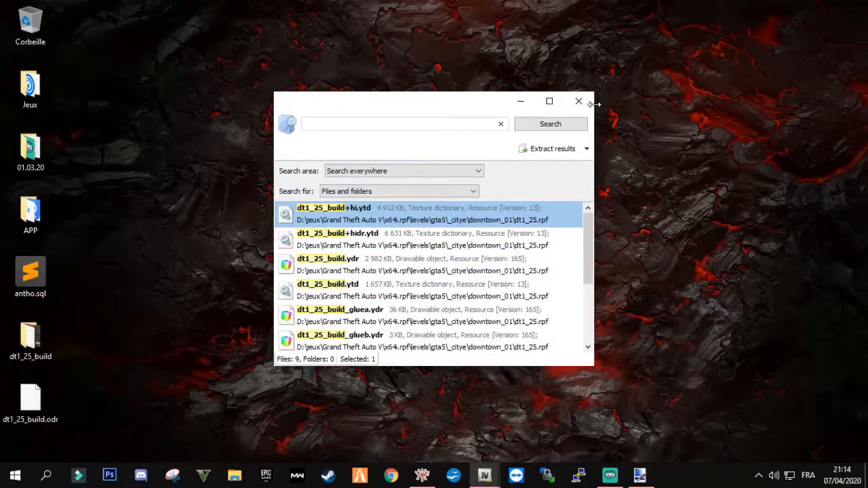
{"action": "left_click", "coordinate": [578, 101]}
{"action": "left_click_drag", "start_coordinate": [88, 439], "coordinate": [377, 93]}
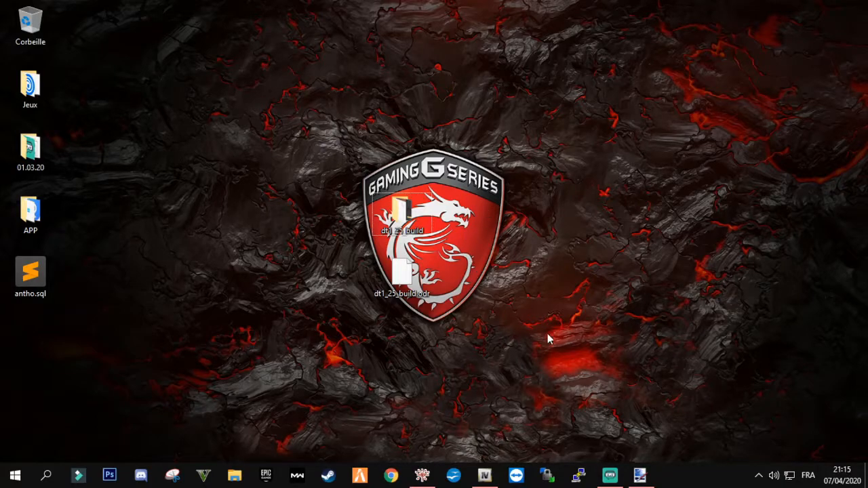
Switch to paint.net and open the billboard texture dt1_25_rsd_hj_billboard_001.dds from the dt1_25_build folder on the Desktop
{"action": "left_click", "coordinate": [639, 475]}
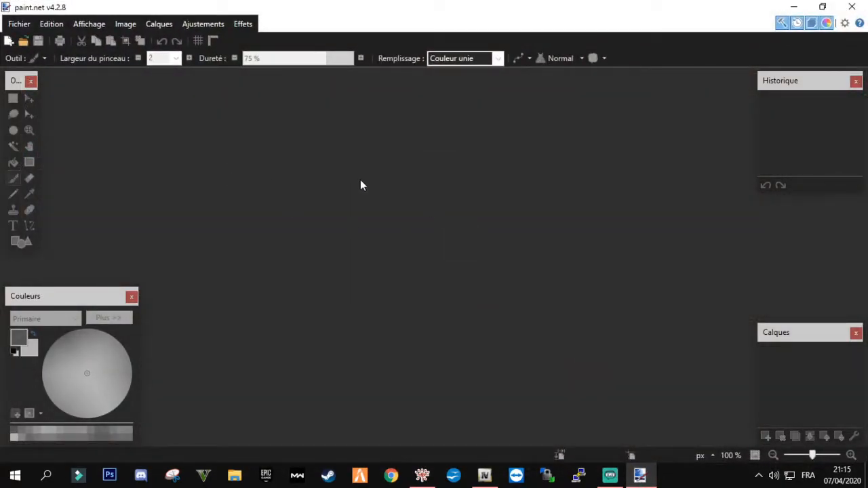
{"action": "left_click", "coordinate": [19, 24]}
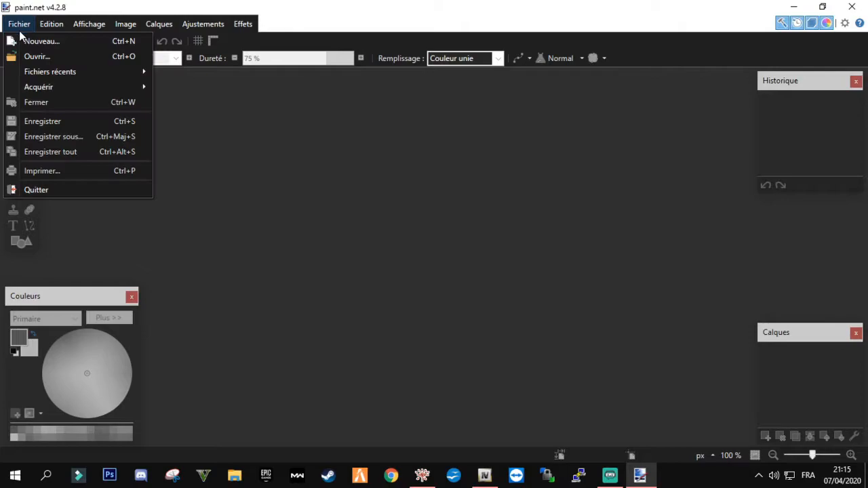
{"action": "left_click", "coordinate": [47, 53]}
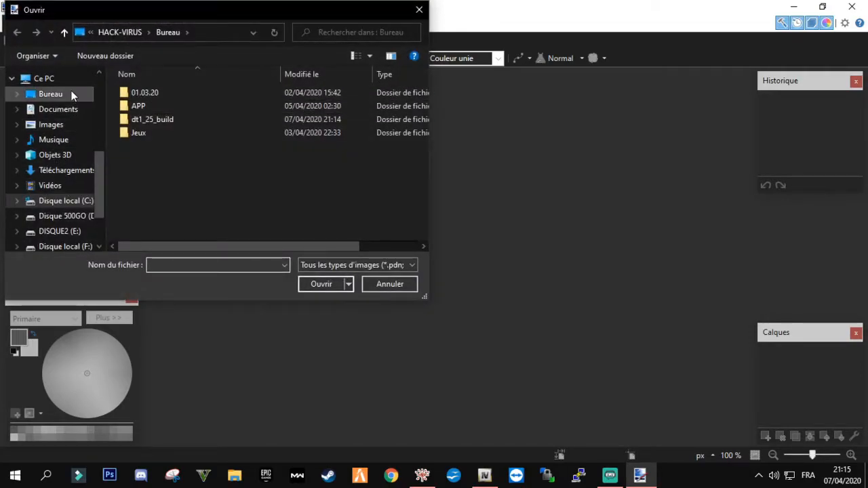
{"action": "left_click", "coordinate": [59, 99]}
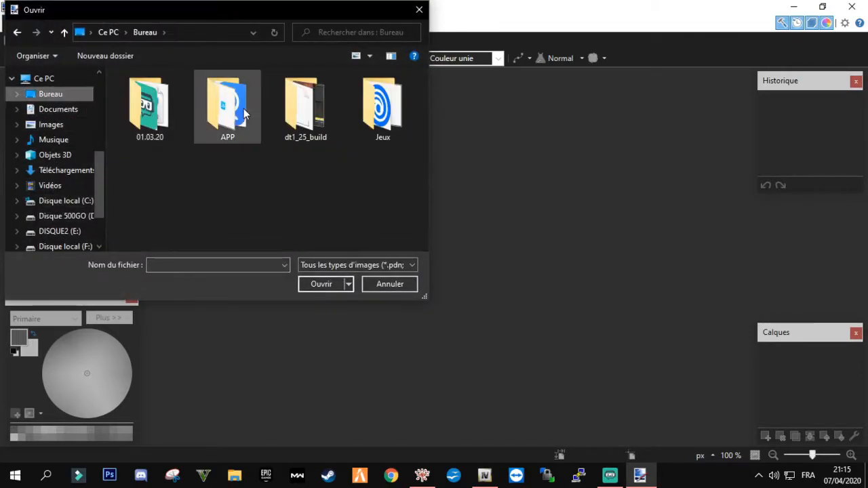
{"action": "double_click", "coordinate": [321, 99]}
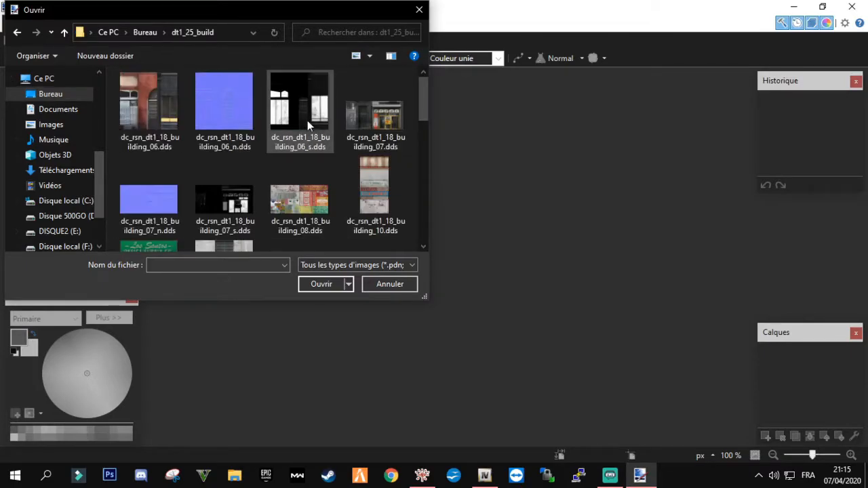
{"action": "scroll", "coordinate": [323, 134], "scroll_direction": "down", "scroll_amount": 5}
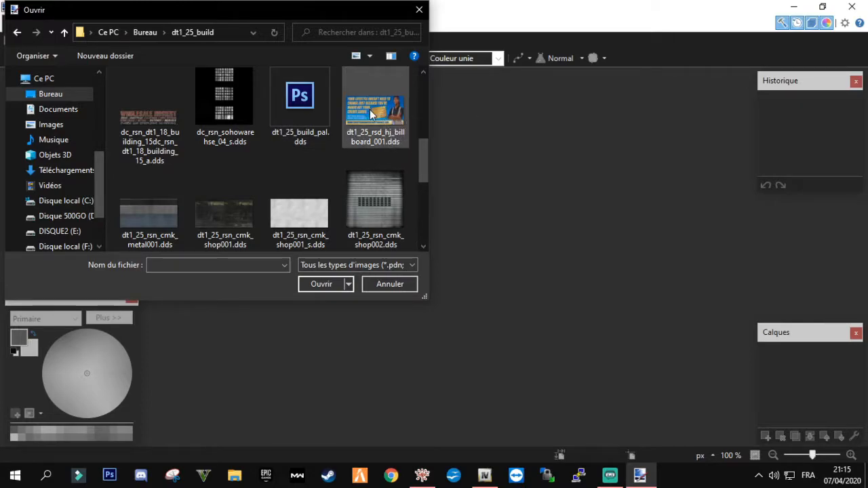
{"action": "scroll", "coordinate": [271, 162], "scroll_direction": "down", "scroll_amount": 3}
{"action": "scroll", "coordinate": [332, 155], "scroll_direction": "up", "scroll_amount": 3}
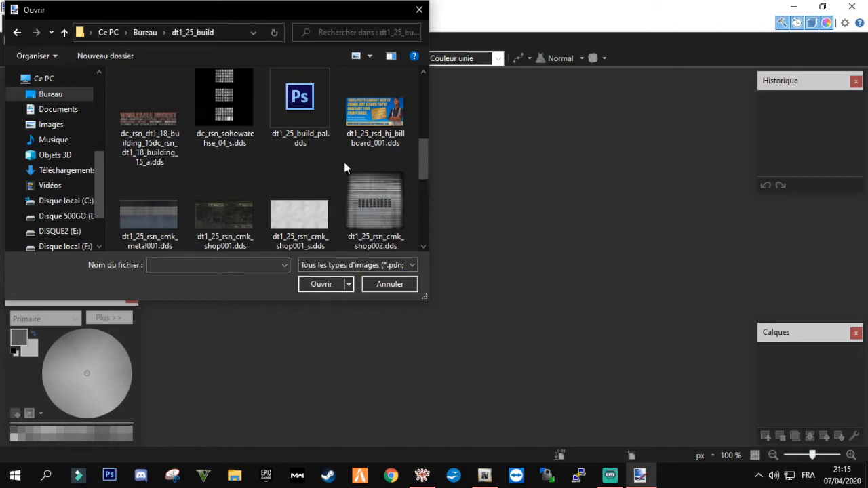
{"action": "double_click", "coordinate": [371, 112]}
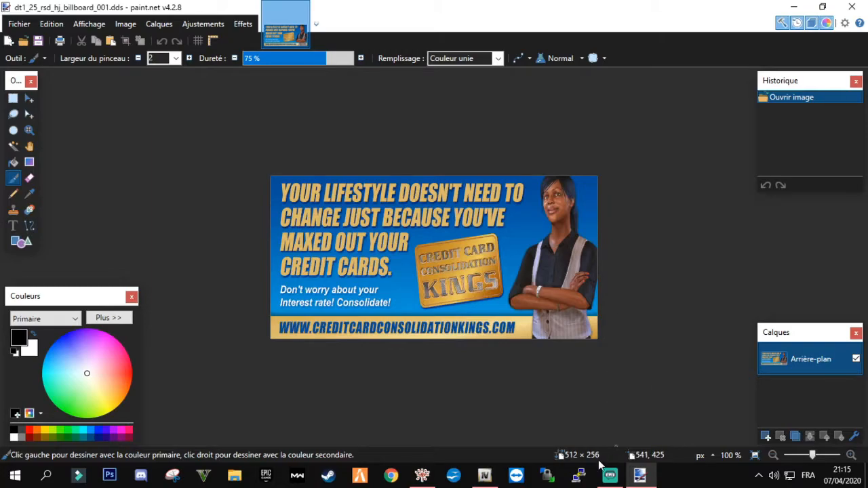
{"action": "left_click", "coordinate": [390, 474]}
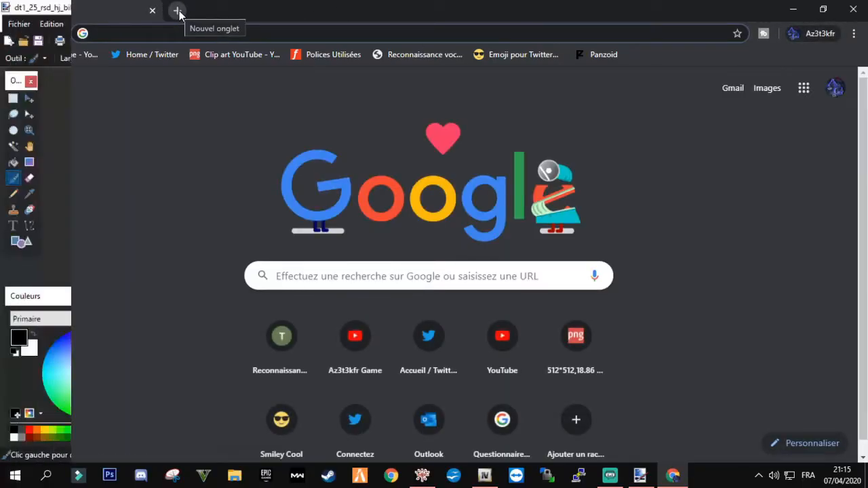
{"action": "left_click", "coordinate": [19, 24]}
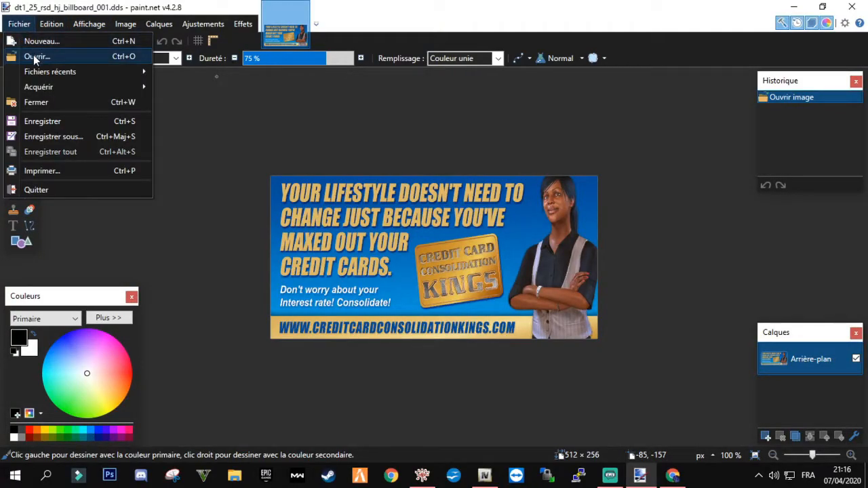
{"action": "left_click", "coordinate": [33, 56]}
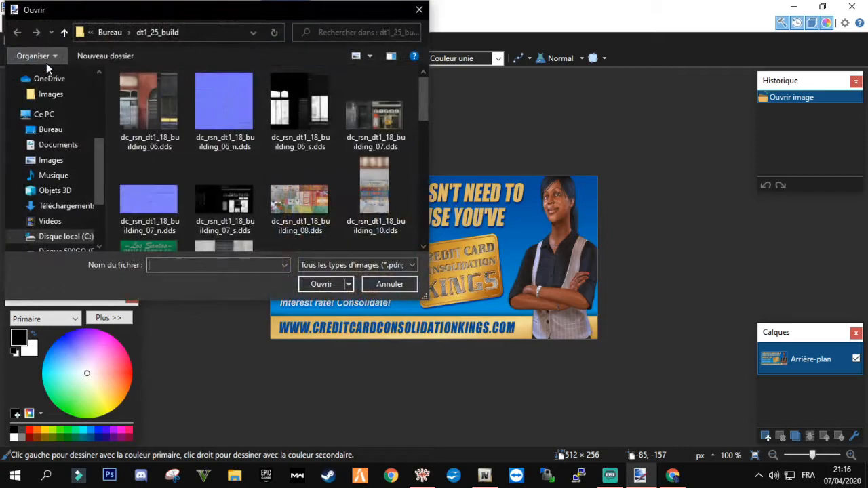
{"action": "left_click", "coordinate": [419, 10]}
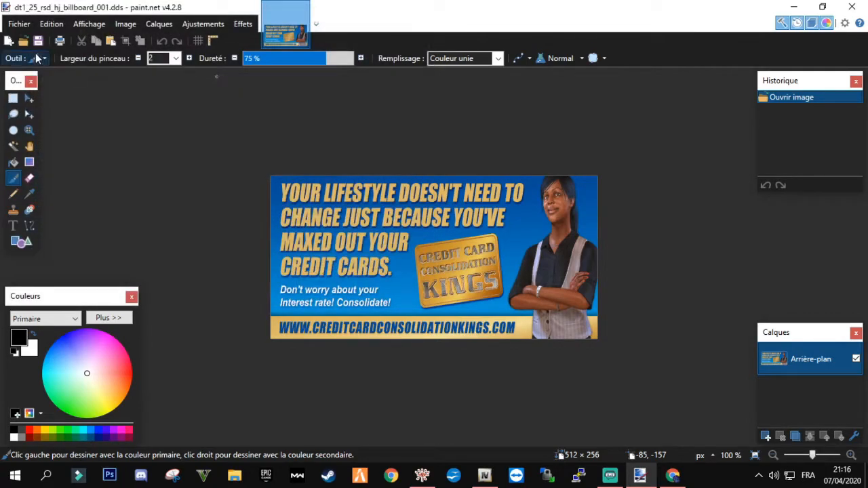
Open the replacement image gta-artwork.jpg from the Desktop alongside the billboard texture
{"action": "left_click", "coordinate": [25, 49]}
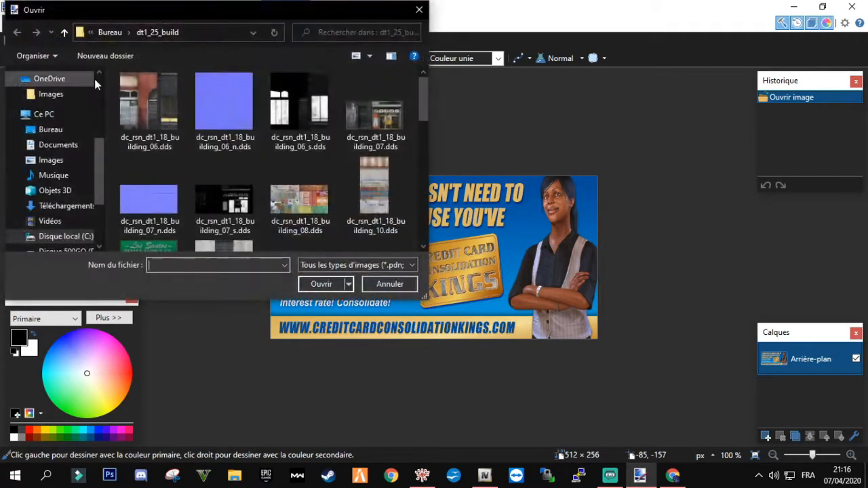
{"action": "scroll", "coordinate": [47, 100], "scroll_direction": "up", "scroll_amount": 2}
{"action": "scroll", "coordinate": [47, 102], "scroll_direction": "up", "scroll_amount": 3}
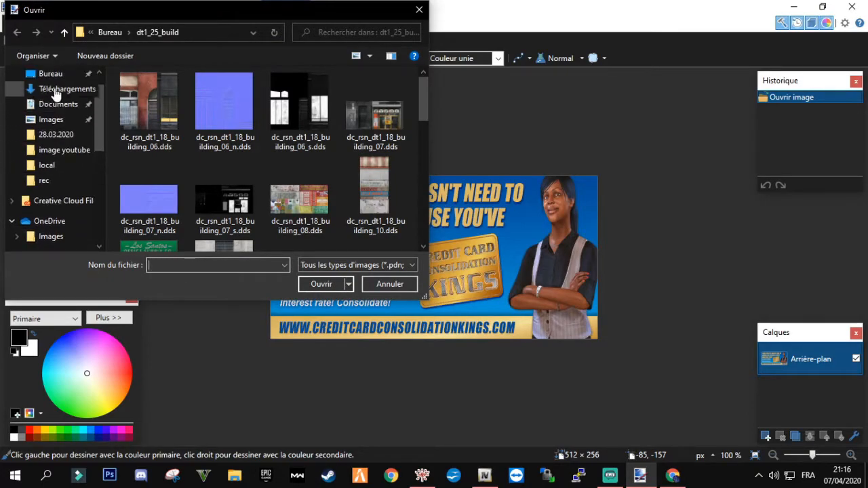
{"action": "left_click", "coordinate": [51, 99]}
{"action": "double_click", "coordinate": [166, 185]}
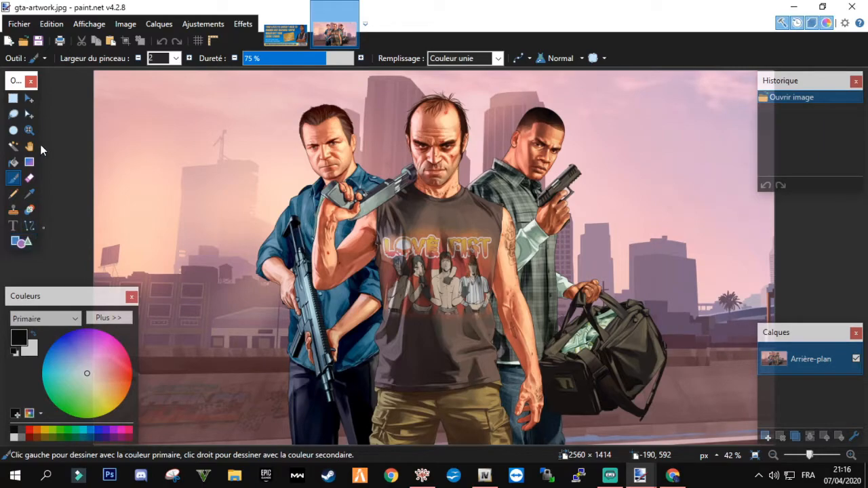
Select the whole artwork and try to move its pixels into the billboard image with the Move Selected Pixels tool
{"action": "left_click", "coordinate": [29, 99]}
{"action": "left_click_drag", "start_coordinate": [224, 201], "coordinate": [277, 35]}
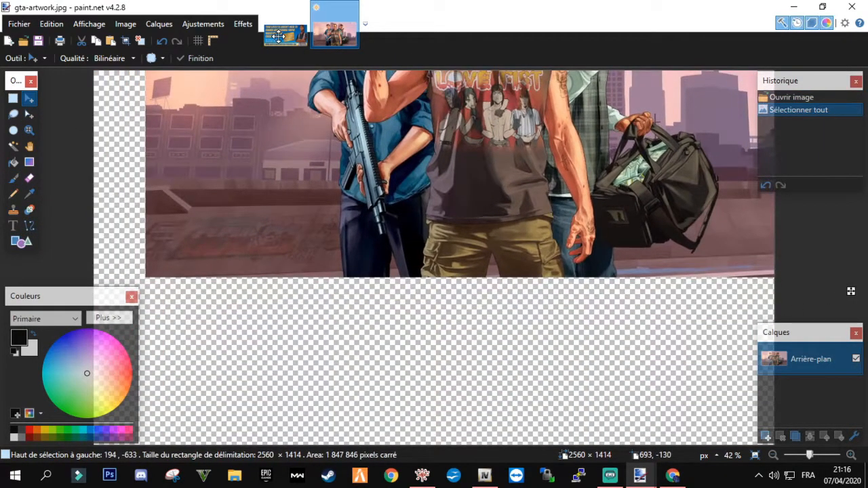
{"action": "left_click_drag", "start_coordinate": [251, 235], "coordinate": [275, 329]}
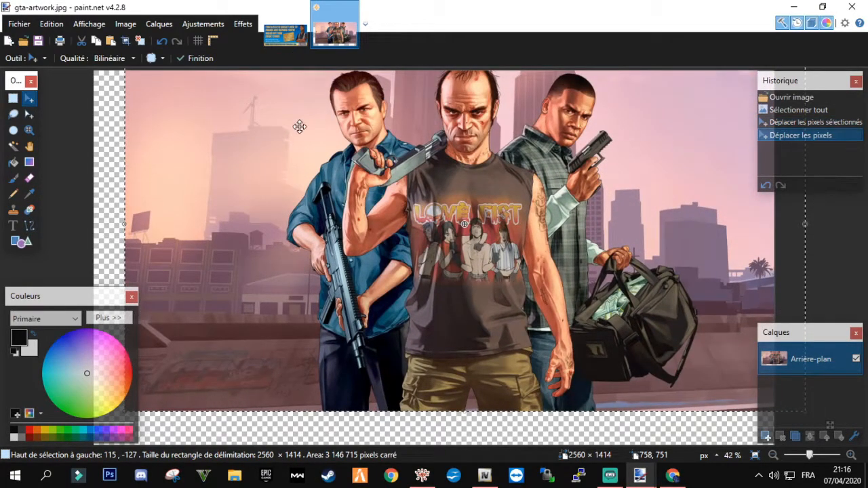
Paste the copied artwork into dt1_25_rsd_hj_billboard_001.dds without changing the canvas size
{"action": "left_click", "coordinate": [285, 33]}
{"action": "key", "text": "ctrl+v"}
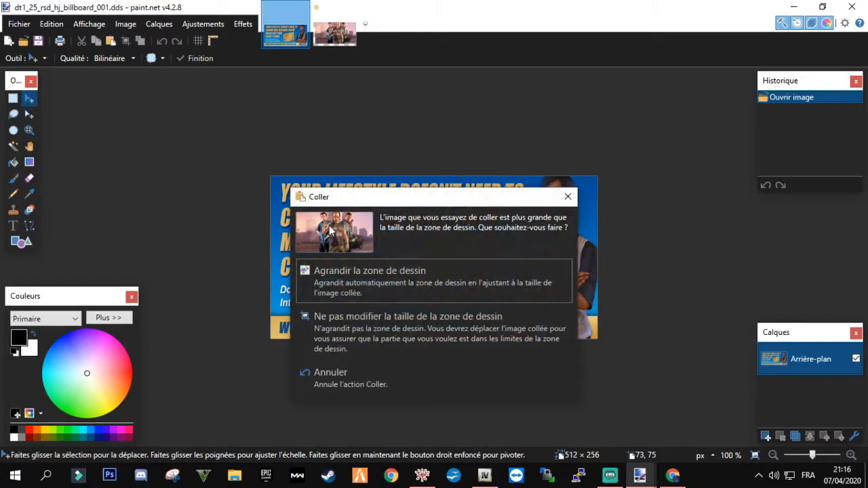
{"action": "left_click", "coordinate": [405, 342]}
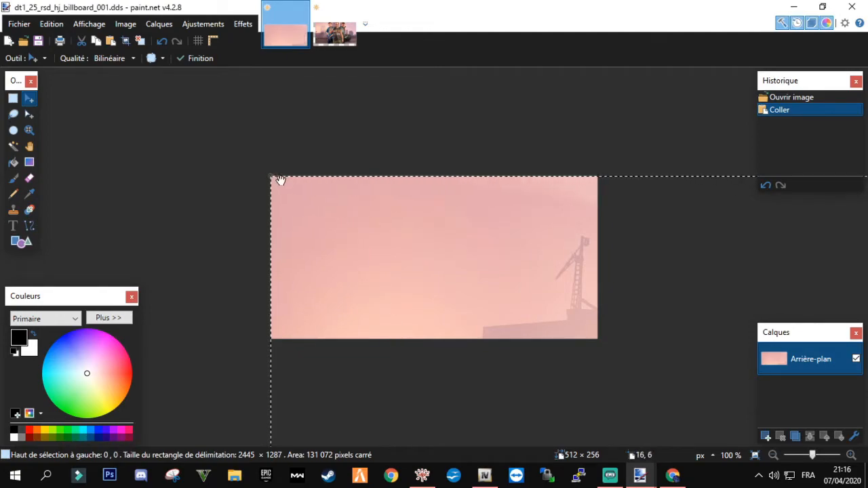
Scale down and position the pasted artwork so it fills the 512 × 256 billboard canvas, and deselect it
{"action": "mouse_move", "coordinate": [272, 177]}
{"action": "left_mouse_down"}
{"action": "mouse_move", "coordinate": [502, 297]}
{"action": "mouse_move", "coordinate": [381, 170]}
{"action": "mouse_move", "coordinate": [283, 174]}
{"action": "left_mouse_up"}
{"action": "left_click_drag", "start_coordinate": [169, 91], "coordinate": [486, 360], "text": "shift"}
{"action": "left_click_drag", "start_coordinate": [715, 387], "coordinate": [116, 124]}
{"action": "left_click_drag", "start_coordinate": [86, 94], "coordinate": [266, 187], "text": "shift"}
{"action": "left_click_drag", "start_coordinate": [536, 196], "coordinate": [649, 153], "text": "shift"}
{"action": "left_click_drag", "start_coordinate": [550, 197], "coordinate": [514, 219]}
{"action": "left_click_drag", "start_coordinate": [587, 175], "coordinate": [605, 165], "text": "shift"}
{"action": "left_click_drag", "start_coordinate": [563, 226], "coordinate": [563, 225]}
{"action": "key", "text": "ctrl+d"}
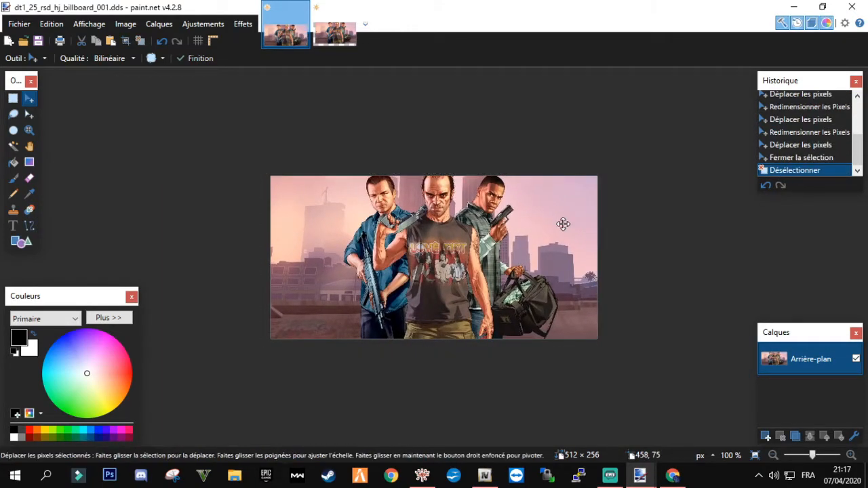
Save the billboard texture as DDS with BC1 (Linéaire, DXT1) compression, check the desktop, and return to the paint.net image
{"action": "left_click", "coordinate": [39, 42]}
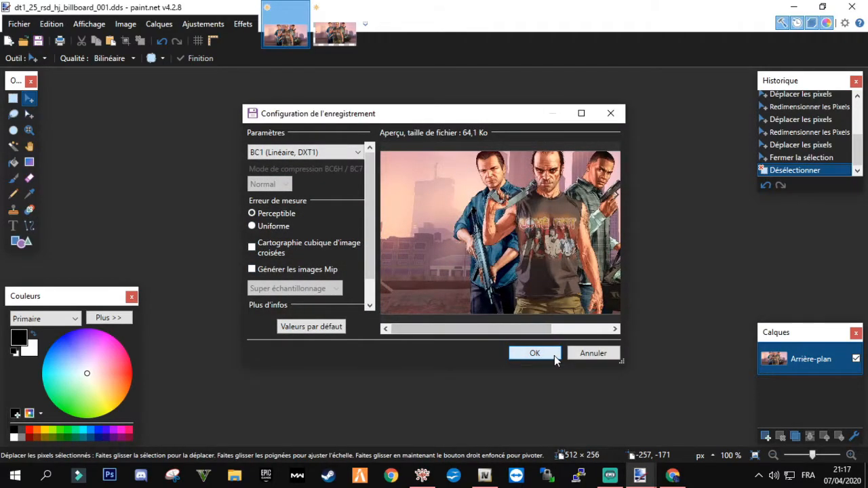
{"action": "left_click", "coordinate": [533, 352]}
{"action": "left_click", "coordinate": [796, 7]}
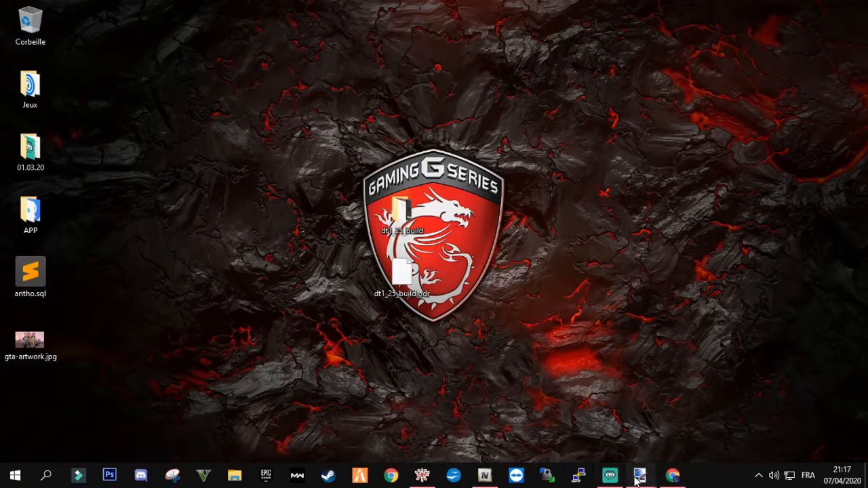
{"action": "mouse_move", "coordinate": [639, 475]}
{"action": "left_click", "coordinate": [591, 426]}
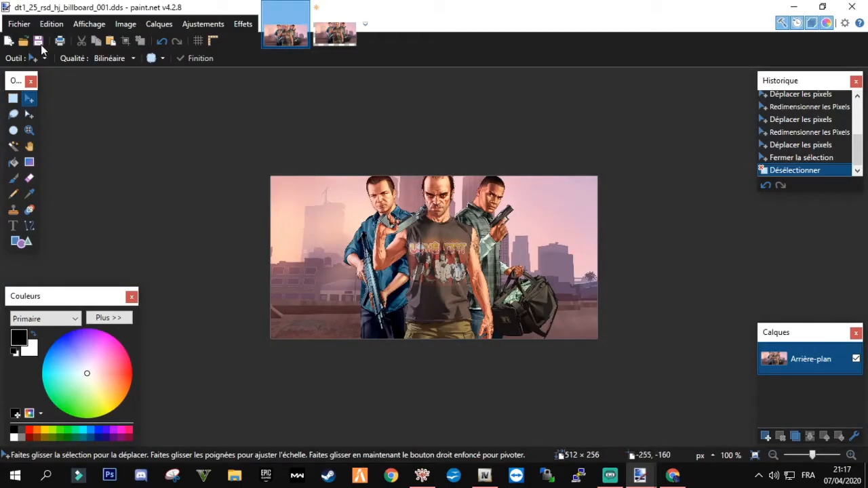
Browse the desktop's dt1_25_build folder in the open-image dialog to check the saved billboard texture, without opening a file
{"action": "left_click", "coordinate": [27, 26]}
{"action": "left_click", "coordinate": [38, 57]}
{"action": "left_click", "coordinate": [65, 236]}
{"action": "left_click", "coordinate": [51, 129]}
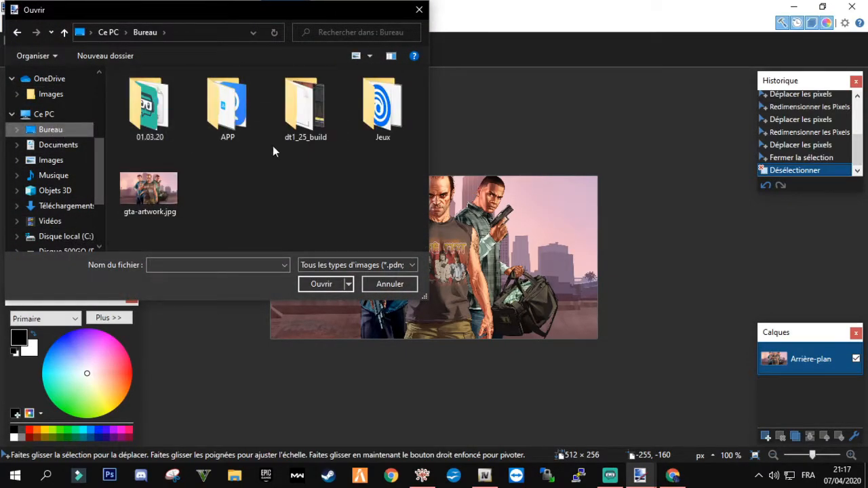
{"action": "double_click", "coordinate": [307, 116]}
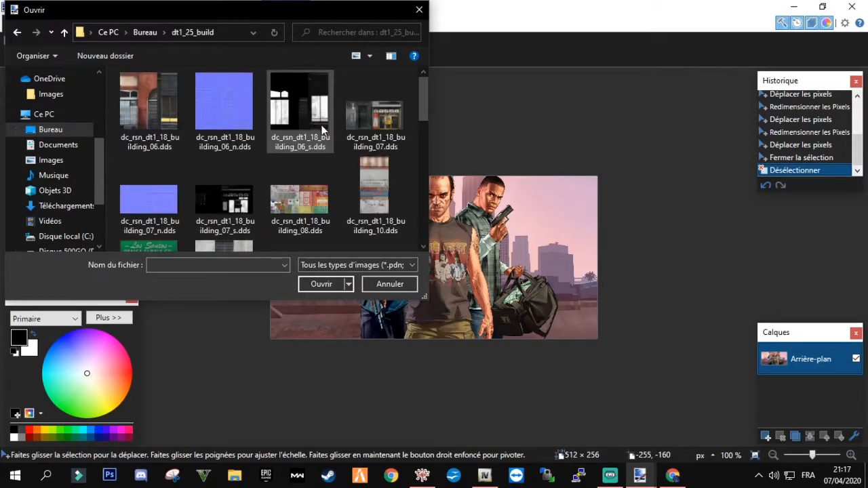
{"action": "scroll", "coordinate": [316, 142], "scroll_direction": "down", "scroll_amount": 5}
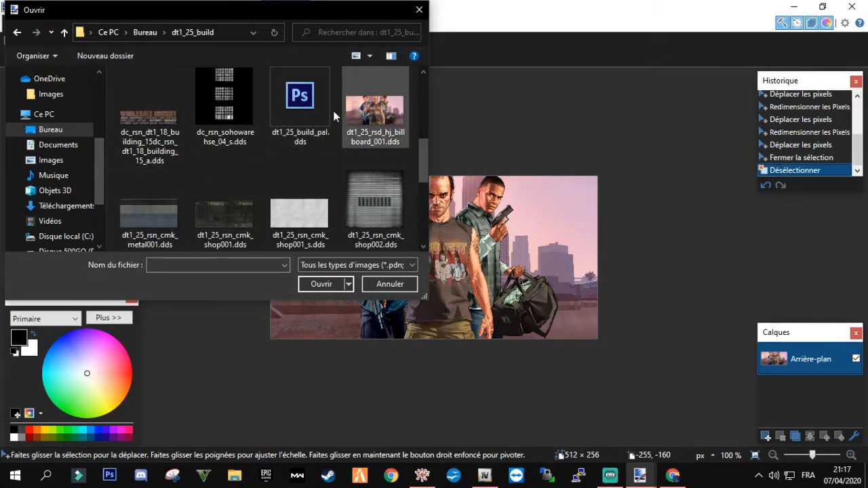
{"action": "left_click", "coordinate": [419, 10]}
Close paint.net, discarding the unsaved changes to gta-artwork.jpg, and return to the exported dt1_25_build files on the desktop
{"action": "left_click", "coordinate": [863, 6]}
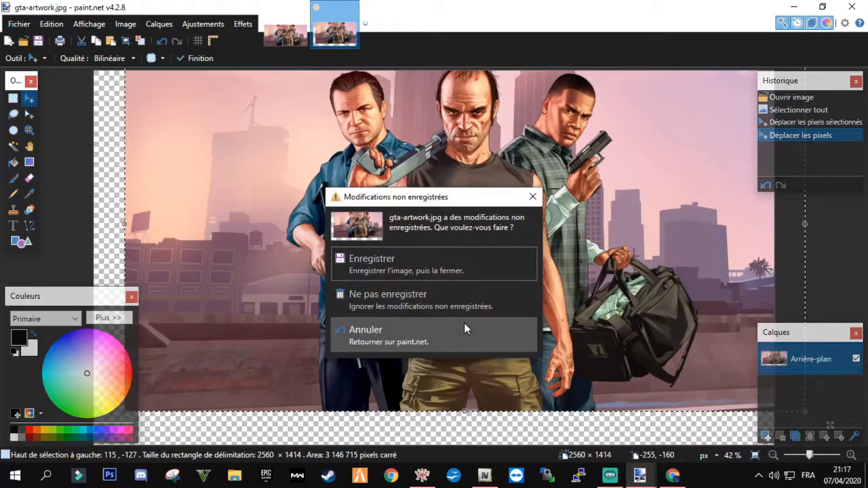
{"action": "left_click", "coordinate": [494, 298]}
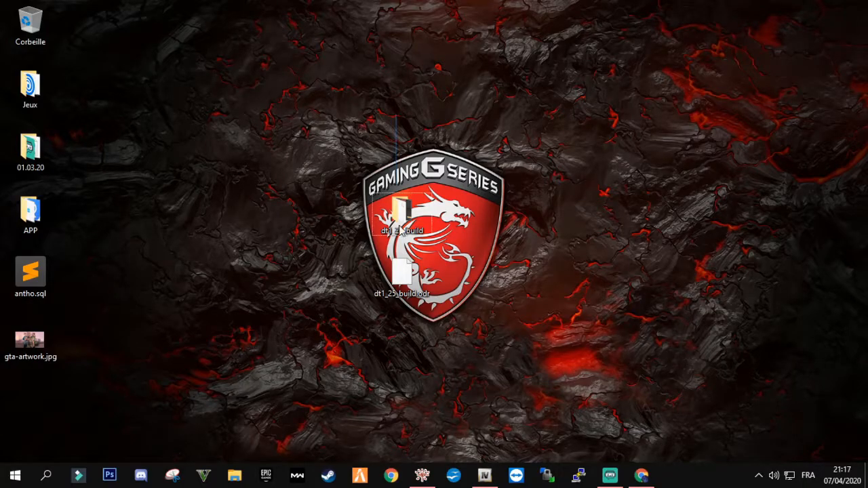
{"action": "left_click_drag", "start_coordinate": [398, 211], "coordinate": [397, 312]}
{"action": "left_click_drag", "start_coordinate": [370, 271], "coordinate": [557, 195]}
{"action": "left_click", "coordinate": [468, 169]}
Switch to OpenIV and open the bâtiment folder inside tuto youtube in the GTA V directory
{"action": "left_click", "coordinate": [484, 476]}
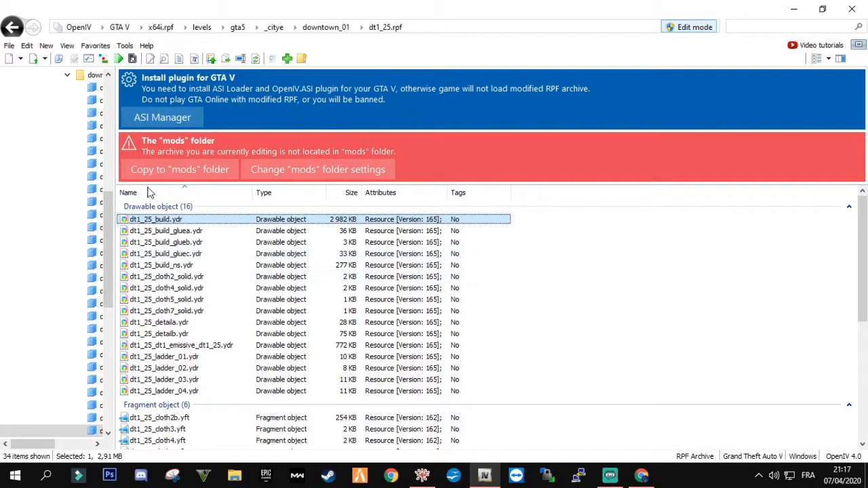
{"action": "left_click", "coordinate": [115, 28]}
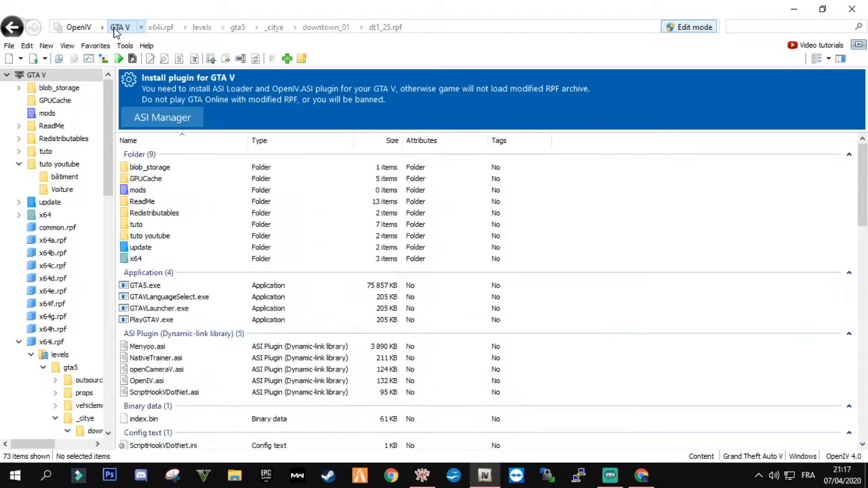
{"action": "double_click", "coordinate": [168, 240]}
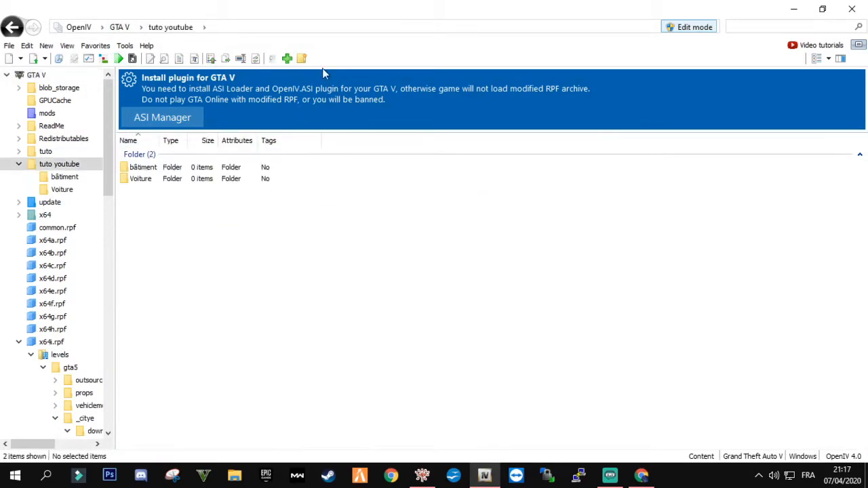
{"action": "double_click", "coordinate": [303, 17]}
{"action": "double_click", "coordinate": [242, 180]}
Import the dt1_25_build folder and dt1_25_build.odr from the desktop into bâtiment, and set the two desktop icons apart
{"action": "left_click_drag", "start_coordinate": [349, 4], "coordinate": [702, 47]}
{"action": "left_click_drag", "start_coordinate": [402, 273], "coordinate": [637, 338]}
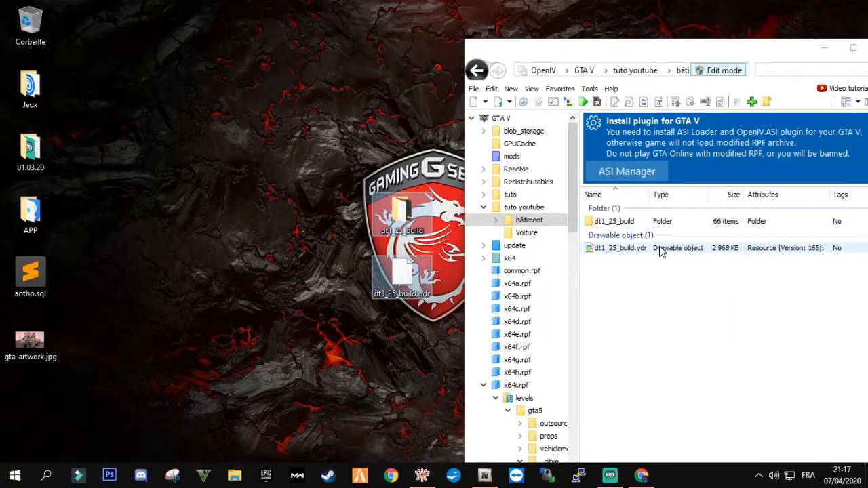
{"action": "left_click_drag", "start_coordinate": [730, 58], "coordinate": [695, 69]}
{"action": "left_click_drag", "start_coordinate": [380, 234], "coordinate": [206, 79]}
{"action": "left_click_drag", "start_coordinate": [335, 150], "coordinate": [221, 237]}
{"action": "left_click_drag", "start_coordinate": [208, 28], "coordinate": [211, 113]}
{"action": "left_click_drag", "start_coordinate": [360, 172], "coordinate": [309, 225]}
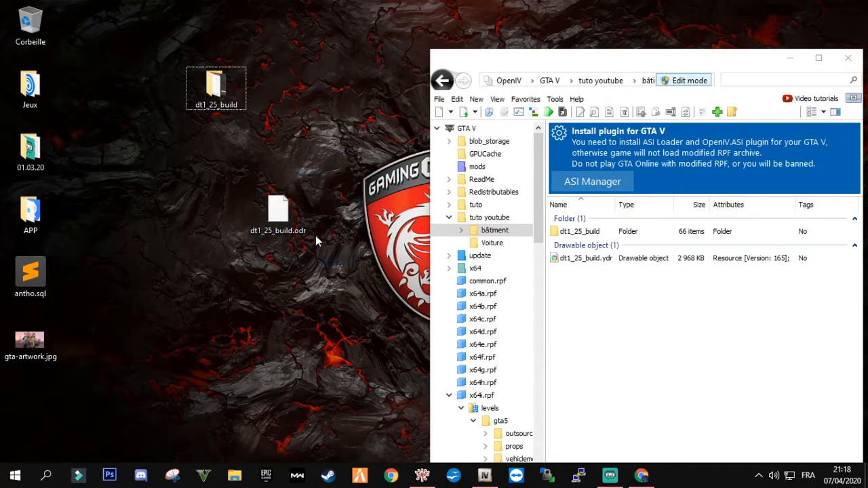
View dt1_25_build.ydr in the Model Viewer, orbit to inspect the building's rooftop billboard, and close the viewer
{"action": "left_click", "coordinate": [590, 261]}
{"action": "left_click_drag", "start_coordinate": [705, 63], "coordinate": [614, 60]}
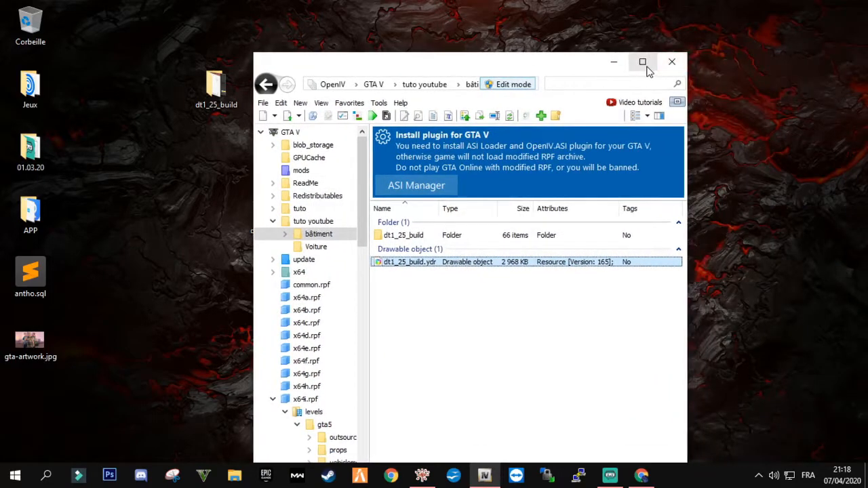
{"action": "left_click", "coordinate": [642, 62]}
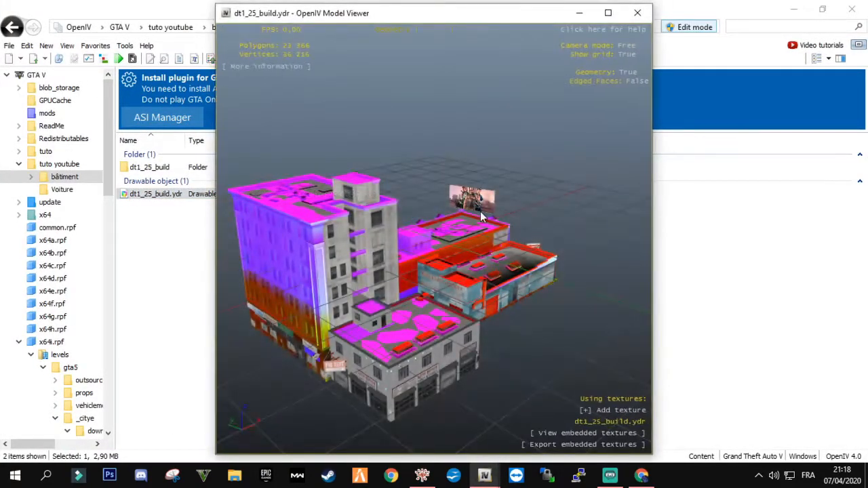
{"action": "left_click_drag", "start_coordinate": [479, 211], "coordinate": [436, 254]}
{"action": "left_click_drag", "start_coordinate": [295, 250], "coordinate": [509, 237]}
{"action": "left_click_drag", "start_coordinate": [440, 238], "coordinate": [378, 193]}
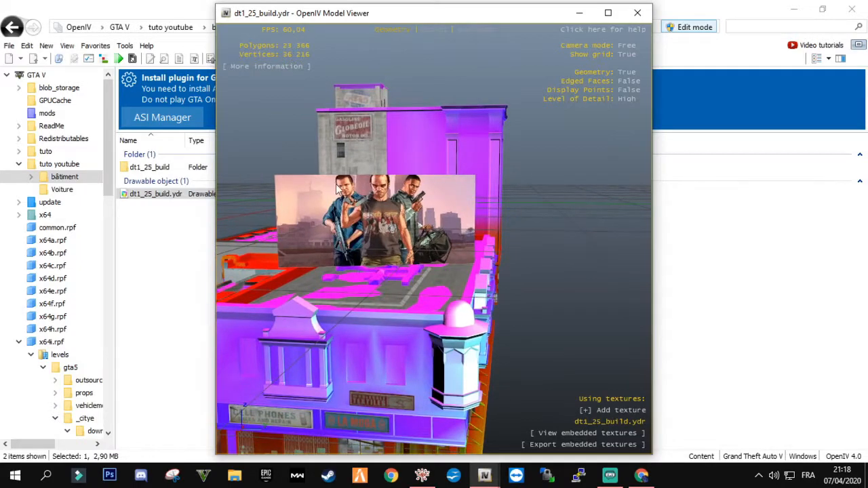
{"action": "left_click", "coordinate": [637, 13]}
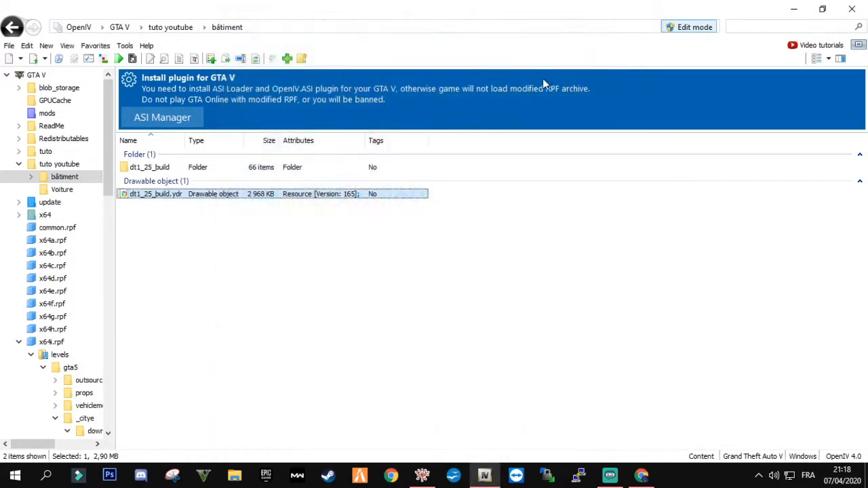
Copy dt1_25_build.ydr from the bâtiment folder to the desktop and line it up below the dt1_25_build folder and ODR file
{"action": "left_click_drag", "start_coordinate": [681, 7], "coordinate": [651, 0]}
{"action": "left_click_drag", "start_coordinate": [496, 5], "coordinate": [552, 7]}
{"action": "left_click", "coordinate": [534, 268]}
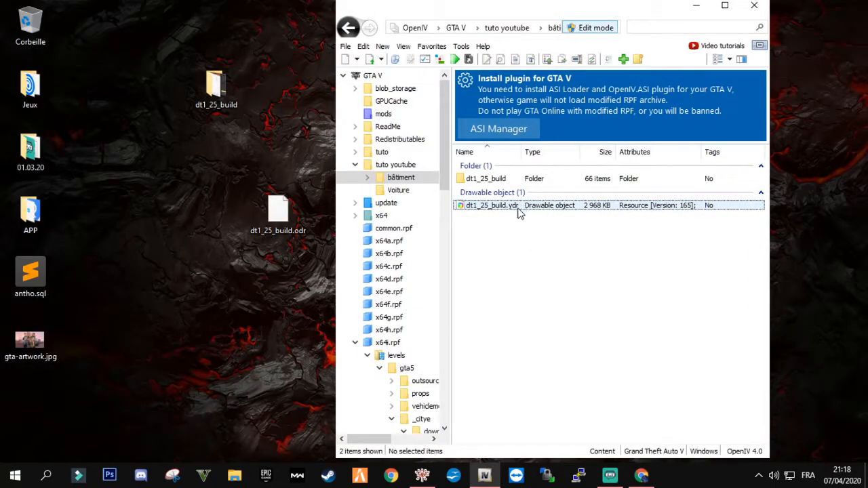
{"action": "left_click_drag", "start_coordinate": [519, 211], "coordinate": [454, 248]}
{"action": "left_click_drag", "start_coordinate": [238, 328], "coordinate": [229, 332]}
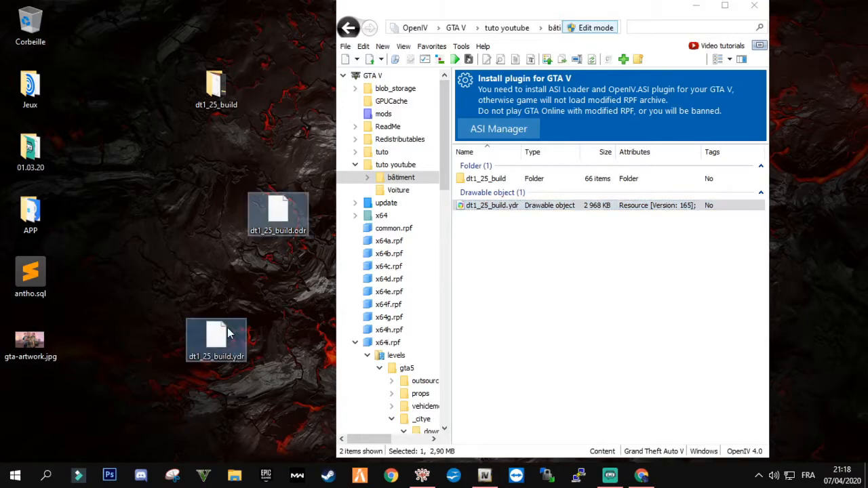
{"action": "left_click_drag", "start_coordinate": [284, 221], "coordinate": [221, 285]}
{"action": "left_click_drag", "start_coordinate": [216, 85], "coordinate": [217, 214]}
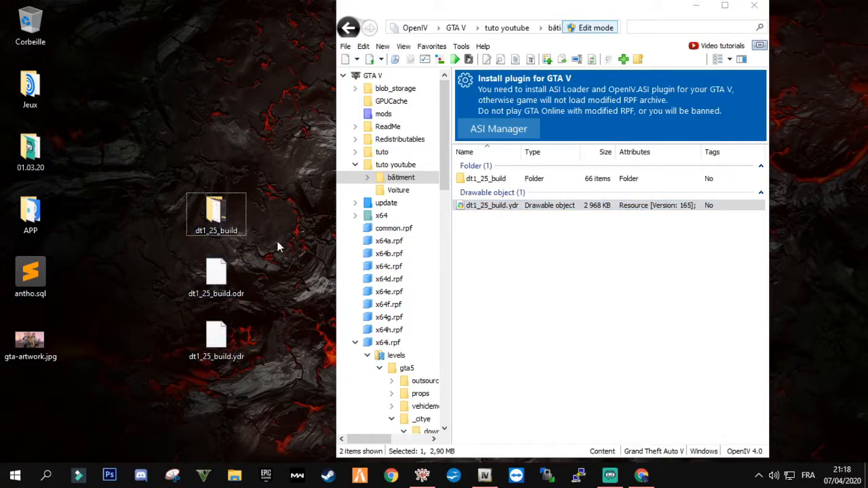
{"action": "left_click_drag", "start_coordinate": [275, 195], "coordinate": [228, 274]}
{"action": "left_click", "coordinate": [216, 337]}
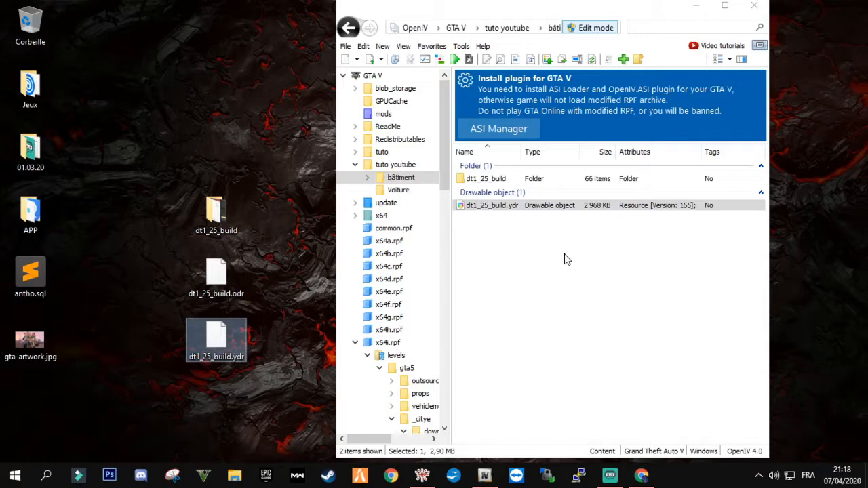
Minimize OpenIV and, in File Explorer, go to local\resources\[texture]\123456 on drive H:
{"action": "left_click", "coordinate": [704, 10]}
{"action": "left_click", "coordinate": [233, 474]}
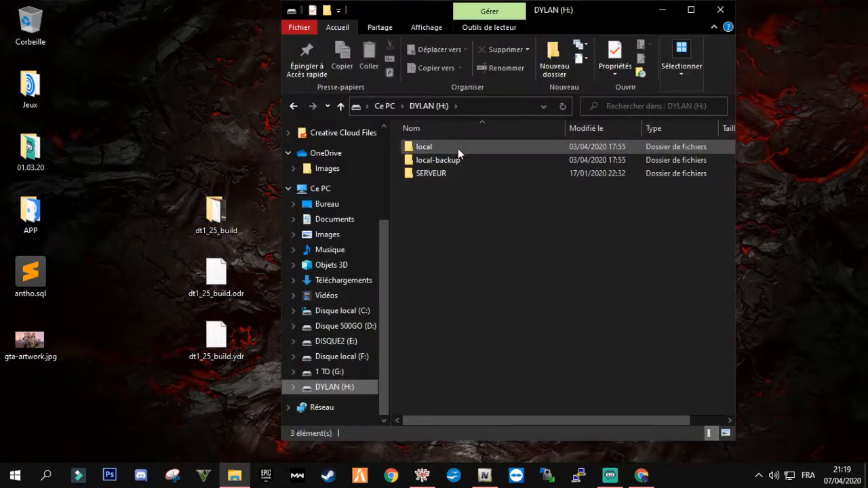
{"action": "double_click", "coordinate": [453, 147]}
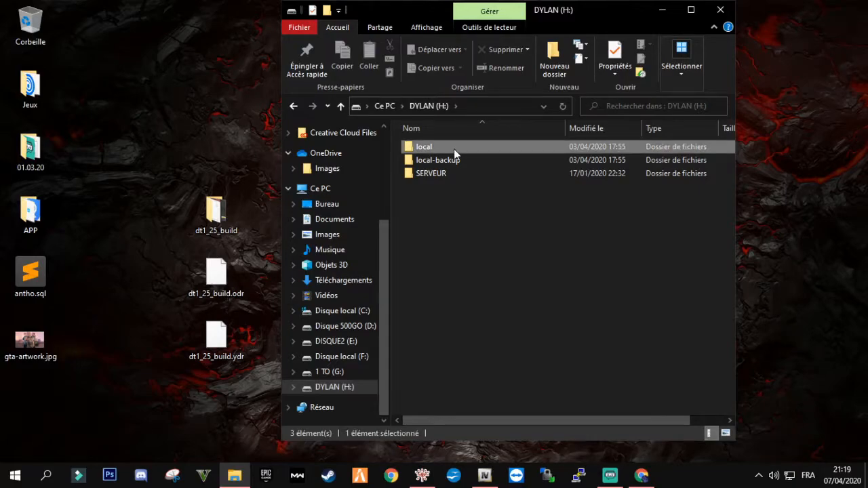
{"action": "left_click", "coordinate": [457, 186]}
{"action": "double_click", "coordinate": [457, 186]}
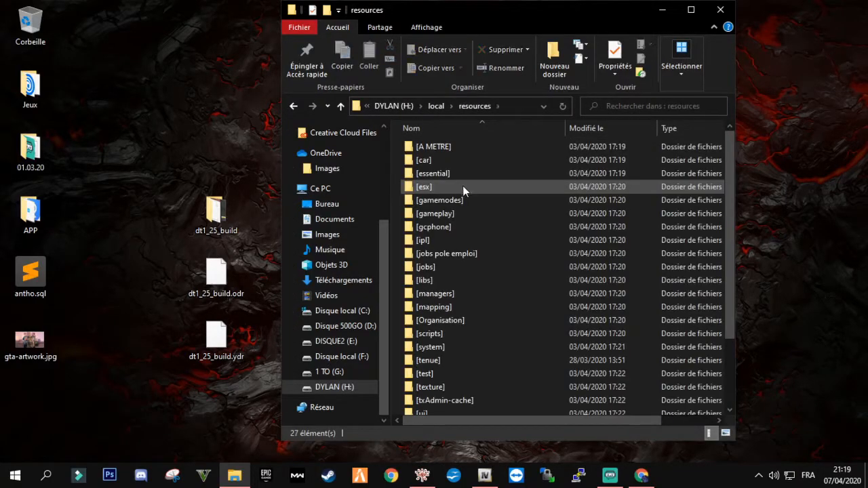
{"action": "scroll", "coordinate": [485, 216], "scroll_direction": "down", "scroll_amount": 3}
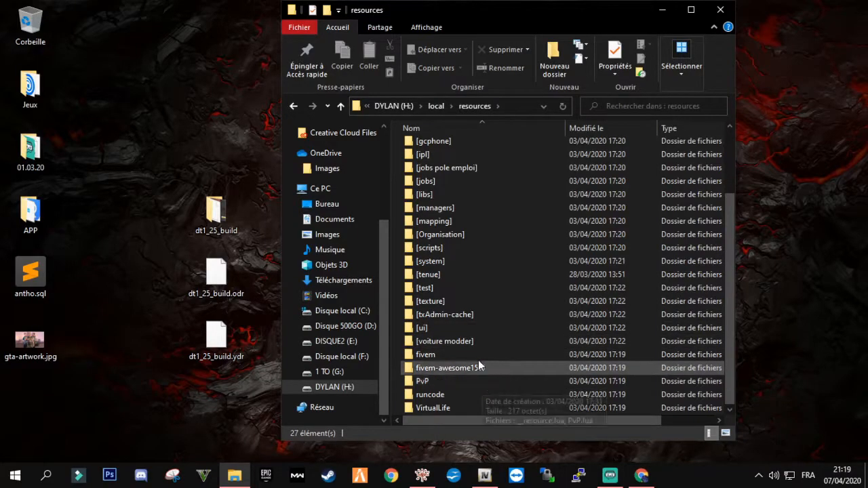
{"action": "double_click", "coordinate": [468, 301]}
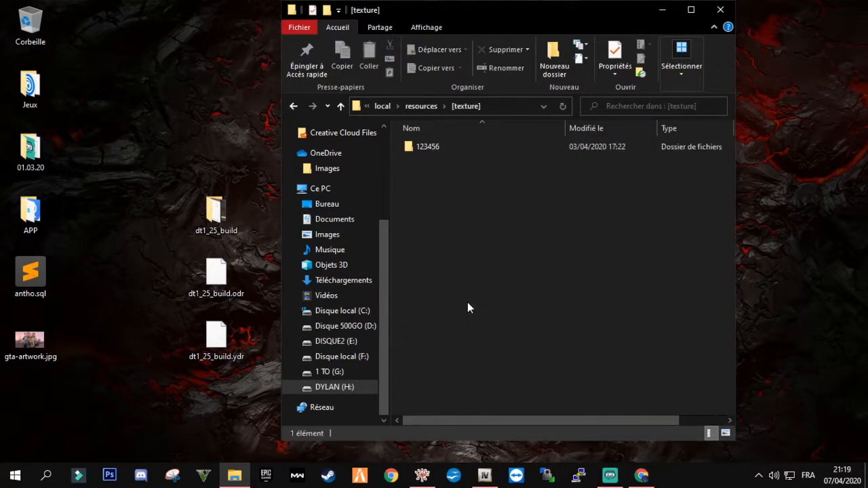
{"action": "left_click", "coordinate": [441, 152]}
{"action": "double_click", "coordinate": [486, 148]}
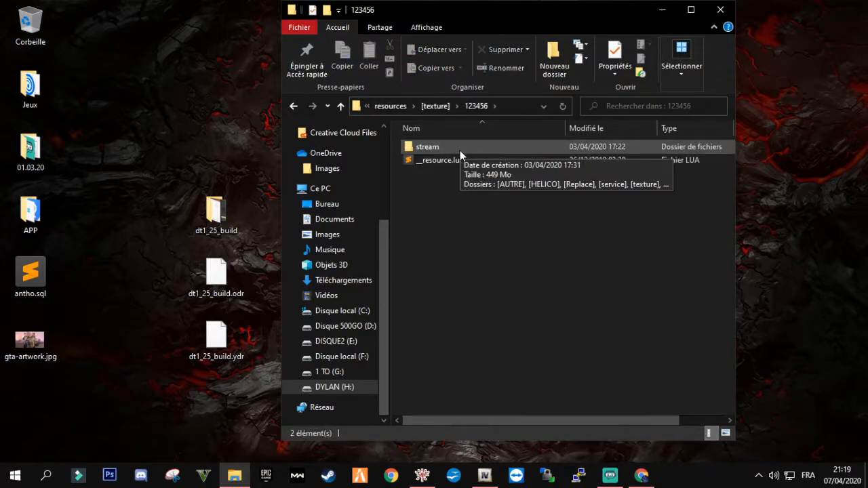
Open __resource.lua in Sublime Text, examine its resource_manifest_version line, and close the file and editor
{"action": "double_click", "coordinate": [443, 160]}
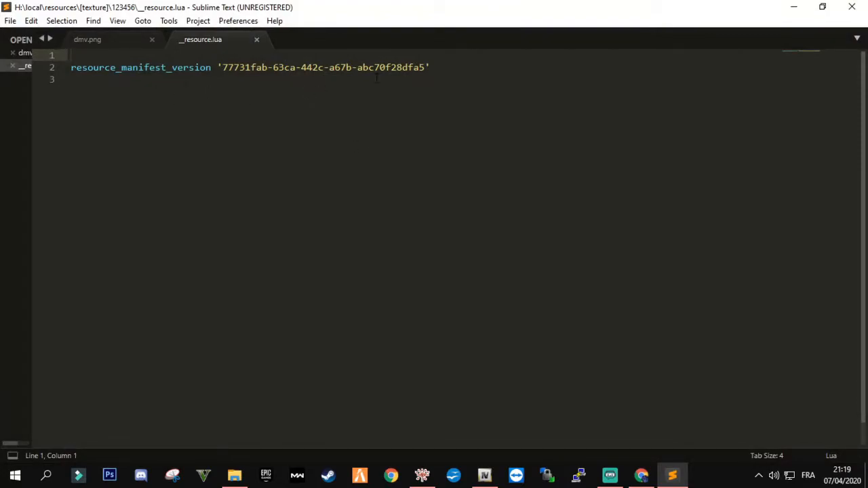
{"action": "left_click_drag", "start_coordinate": [430, 67], "coordinate": [198, 67]}
{"action": "left_click", "coordinate": [269, 82]}
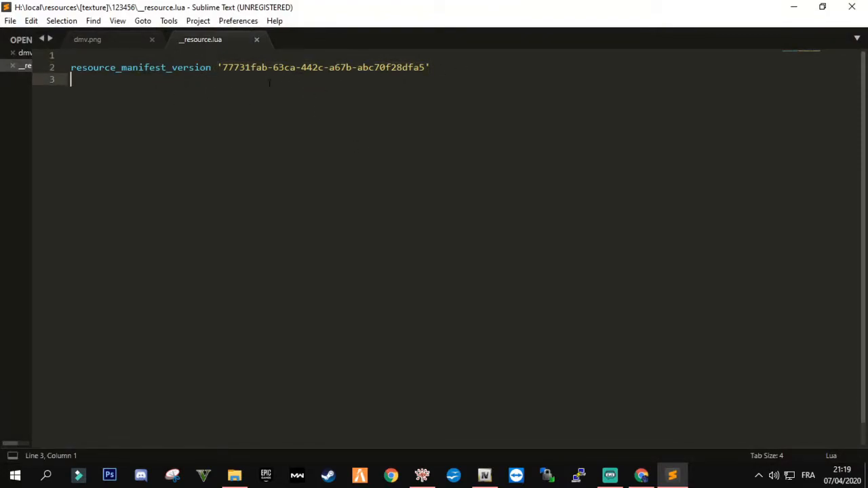
{"action": "left_click", "coordinate": [257, 40]}
{"action": "left_click", "coordinate": [863, 5]}
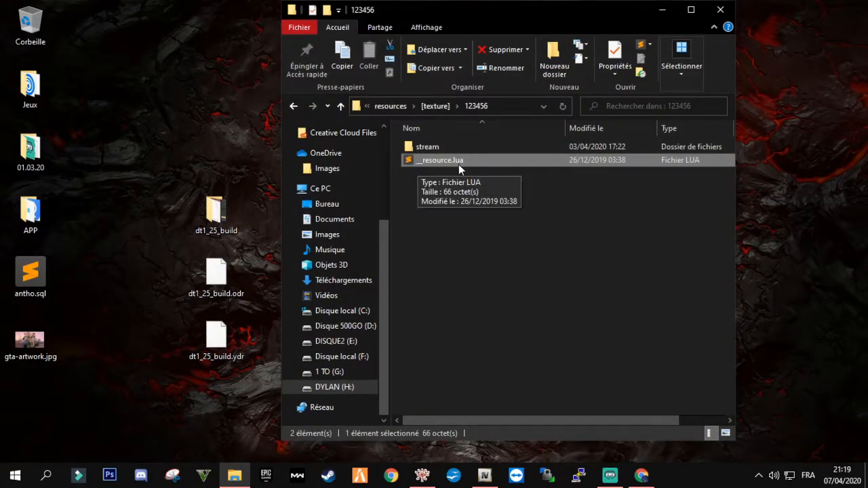
Copy dt1_25_build.ydr from the desktop into the 123456 resource's stream folder and close File Explorer
{"action": "left_click", "coordinate": [484, 209]}
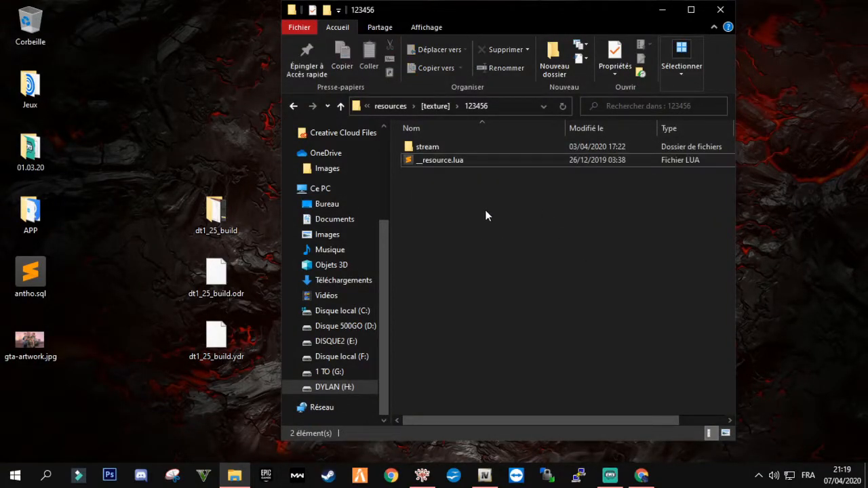
{"action": "left_click", "coordinate": [448, 163]}
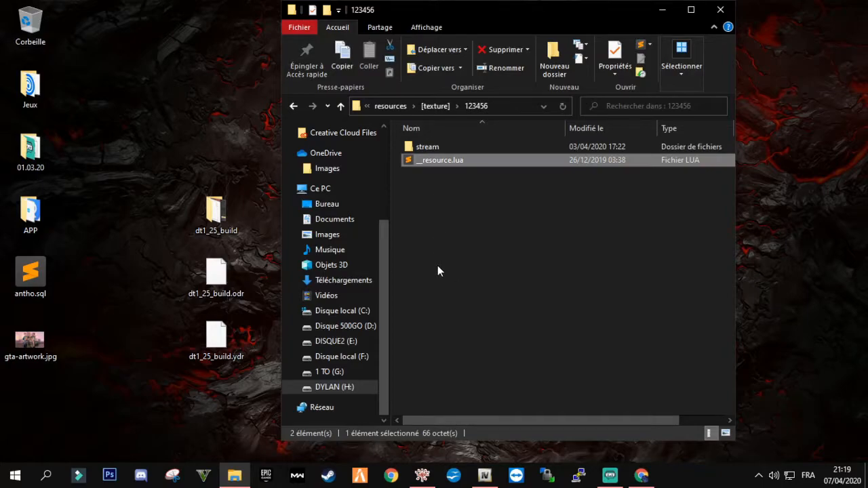
{"action": "double_click", "coordinate": [439, 150]}
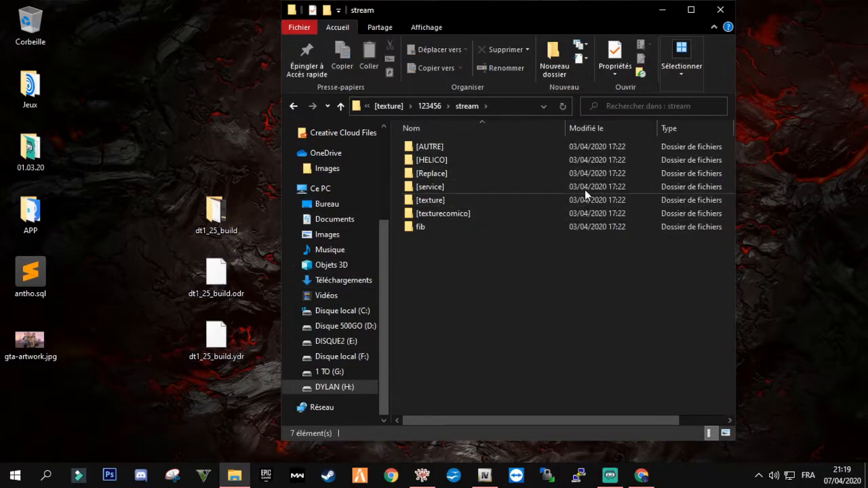
{"action": "left_click_drag", "start_coordinate": [215, 339], "coordinate": [455, 331]}
{"action": "left_click", "coordinate": [456, 328]}
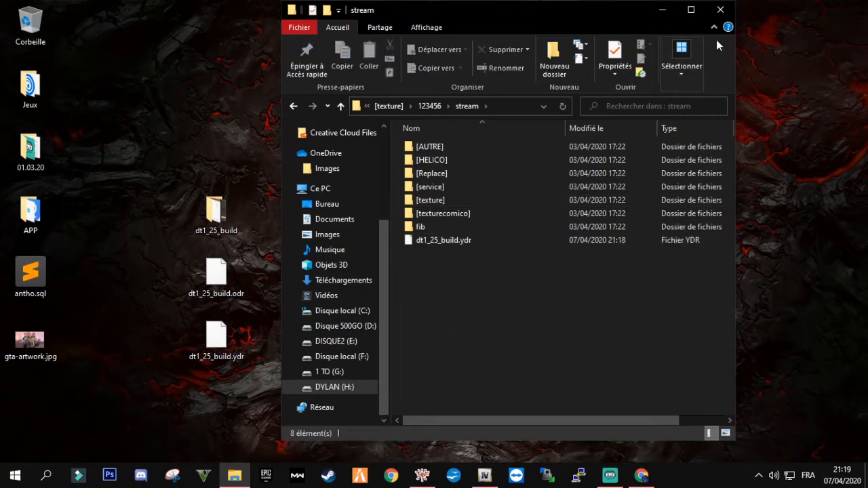
{"action": "left_click", "coordinate": [719, 10]}
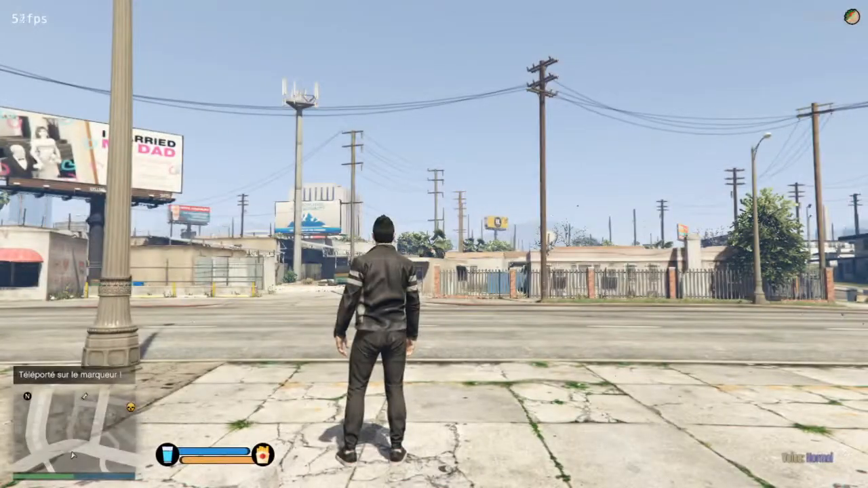
Place a map waypoint in Mission Row, on the street just above the blue shield icon, and teleport the character to it
{"action": "key", "text": "w"}
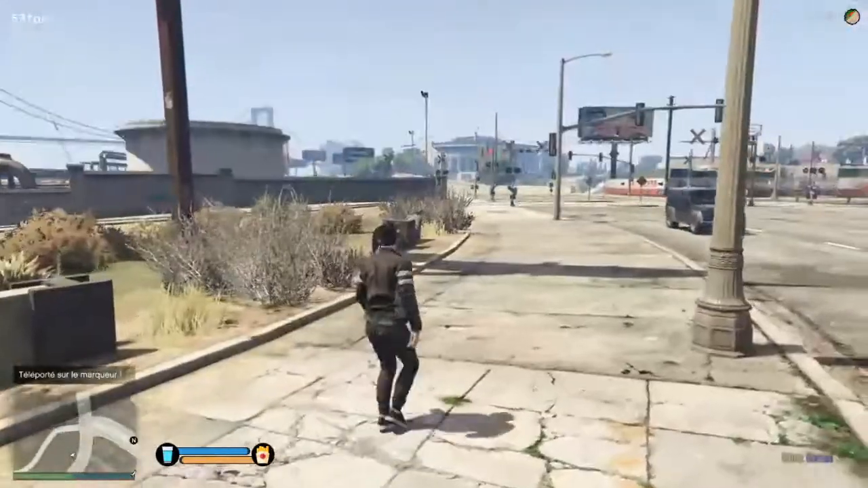
{"action": "key", "text": "Escape"}
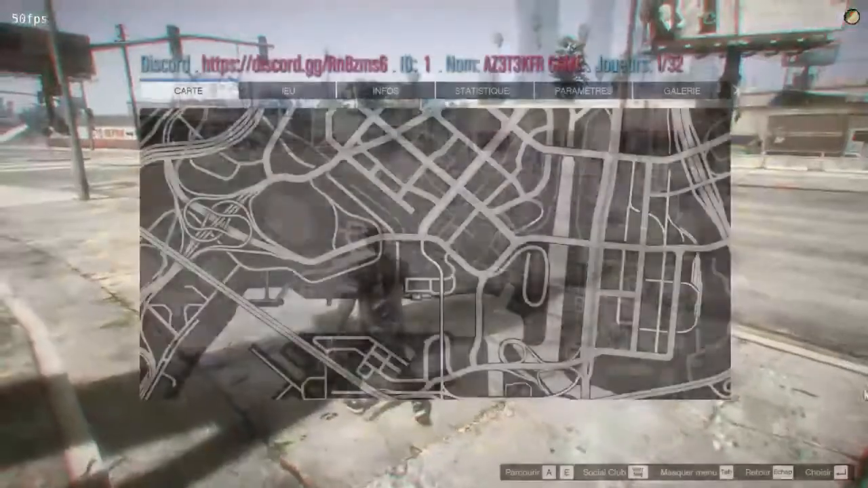
{"action": "left_click", "coordinate": [570, 270]}
{"action": "scroll", "coordinate": [570, 270], "scroll_direction": "down", "scroll_amount": 3}
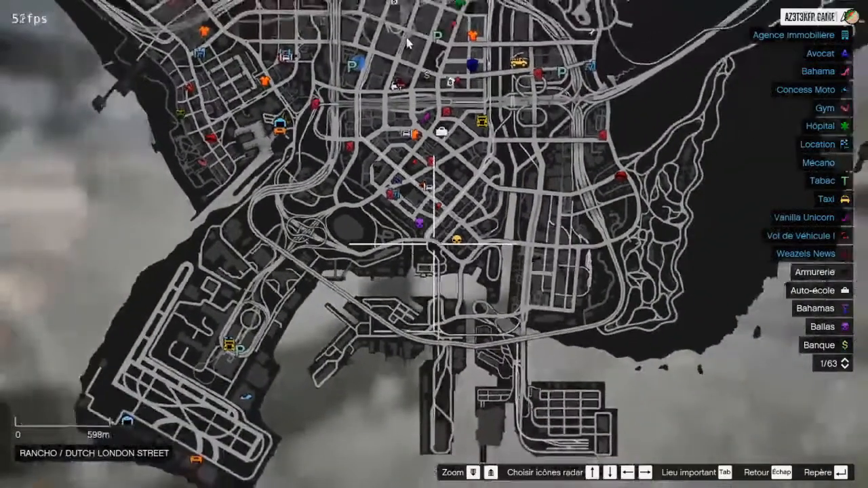
{"action": "scroll", "coordinate": [494, 84], "scroll_direction": "up", "scroll_amount": 5}
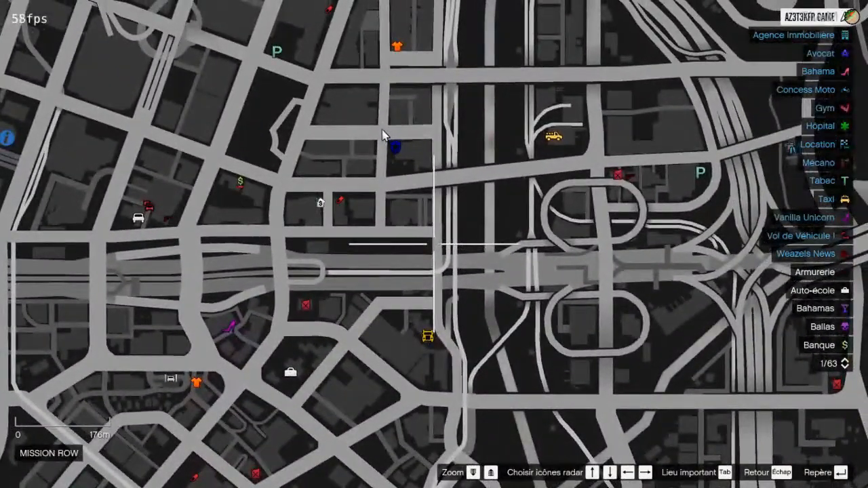
{"action": "double_click", "coordinate": [382, 131]}
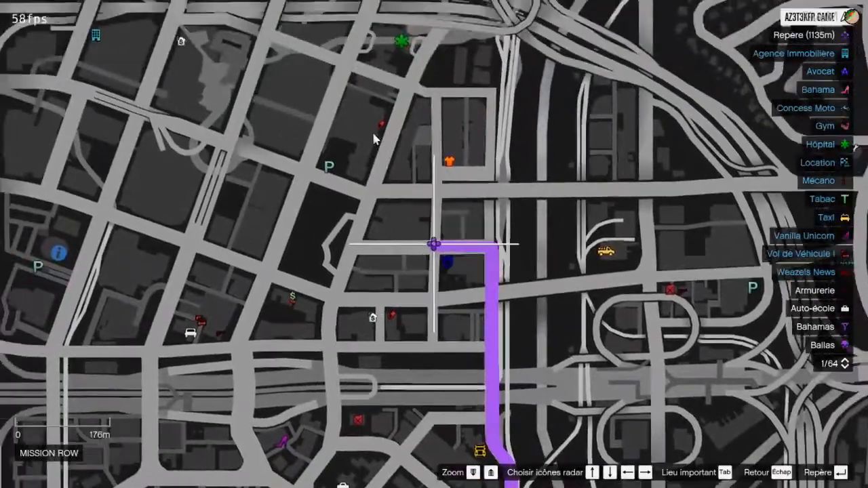
{"action": "key", "text": "Escape"}
{"action": "key", "text": "Escape"}
{"action": "key", "text": "alt+e"}
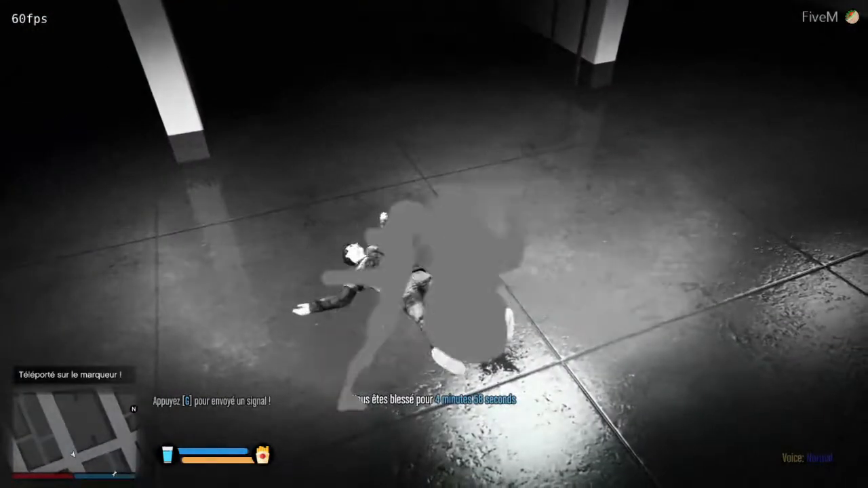
Revive the injured character with the /unevie chat command
{"action": "type", "text": "t/"}
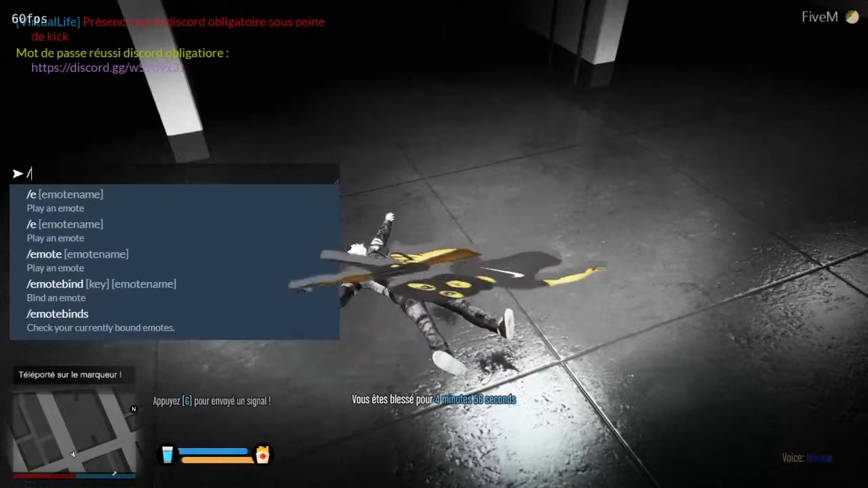
{"action": "type", "text": "unevi"}
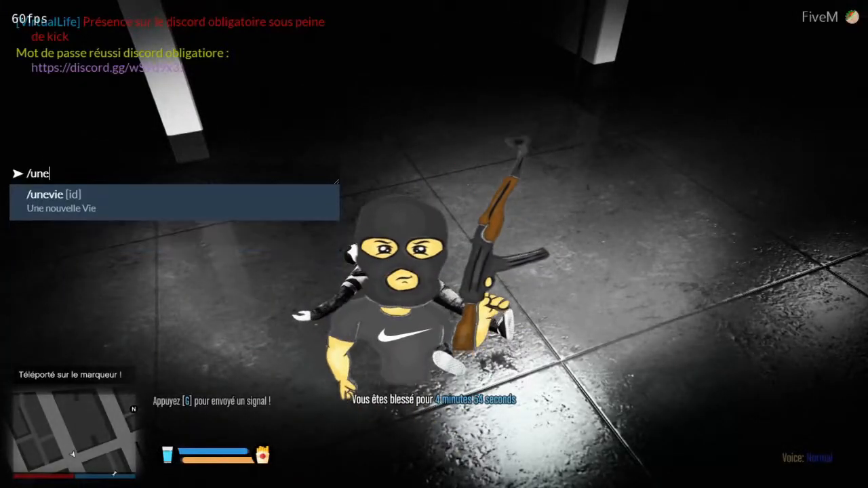
{"action": "type", "text": "e"}
{"action": "key", "text": "Return"}
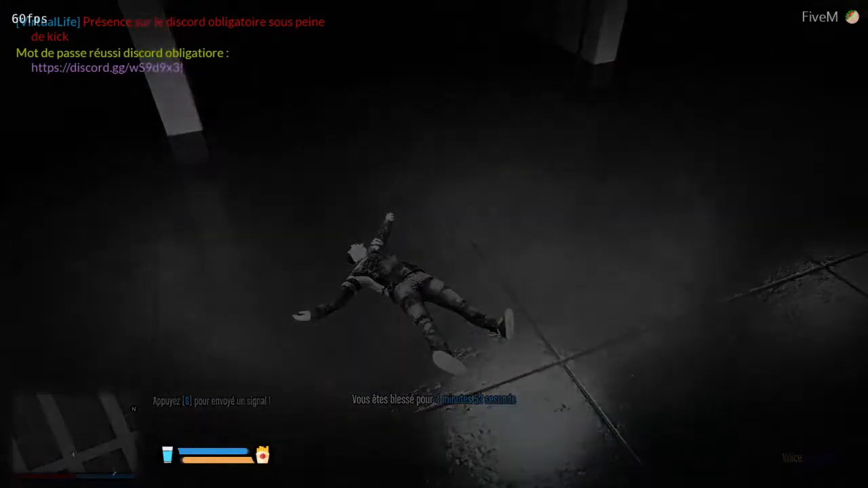
Place a new map waypoint one block north of the character in Mission Row, teleport to it, and run along the street
{"action": "key", "text": "p"}
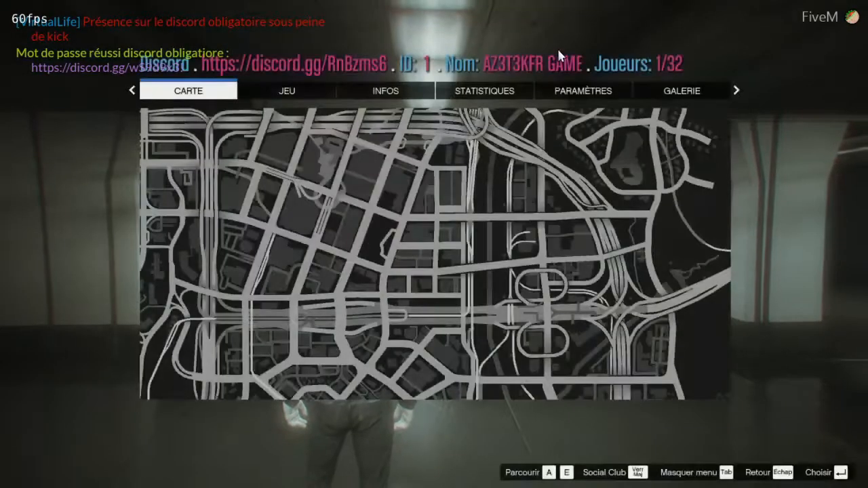
{"action": "scroll", "coordinate": [458, 210], "scroll_direction": "up", "scroll_amount": 6}
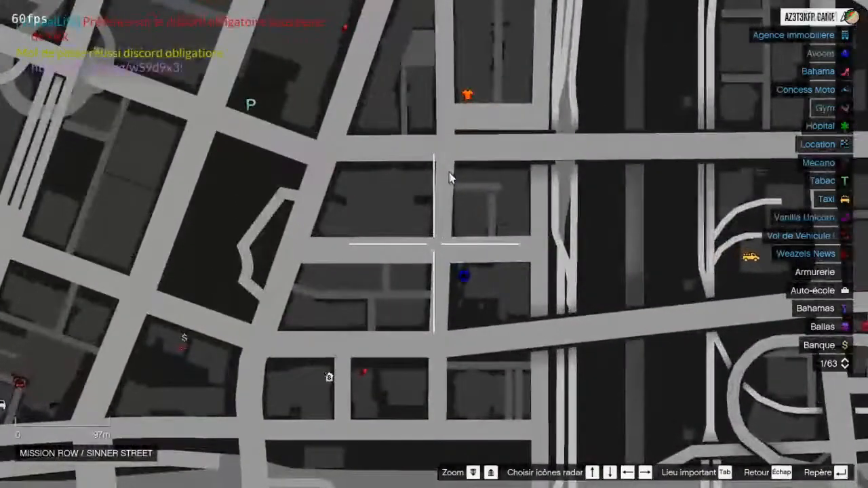
{"action": "key", "text": "Return"}
{"action": "key", "text": "Escape"}
{"action": "key", "text": "Escape"}
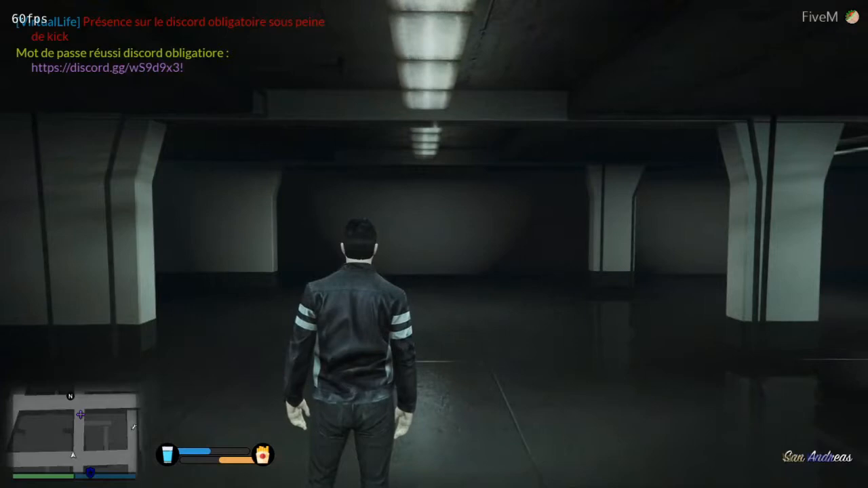
{"action": "key", "text": "alt+e"}
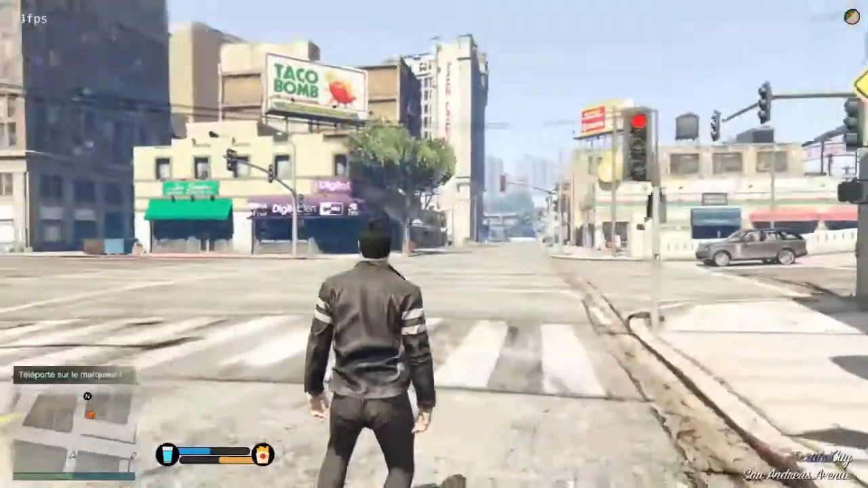
{"action": "key", "text": "w"}
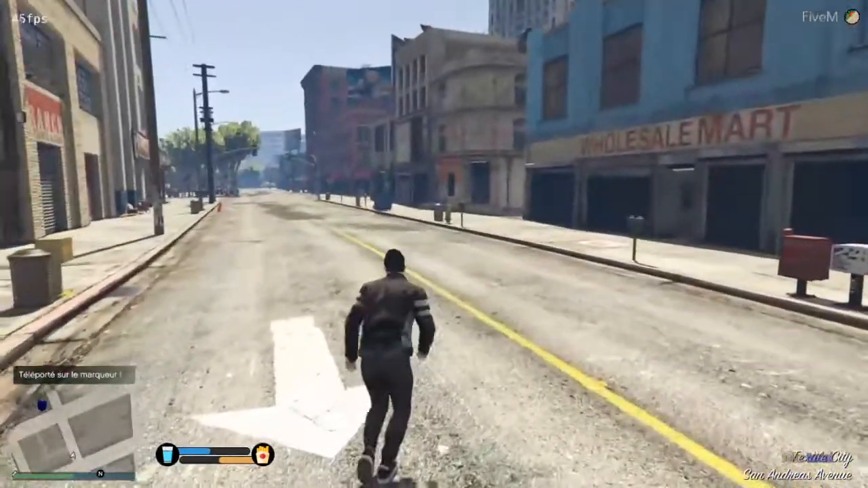